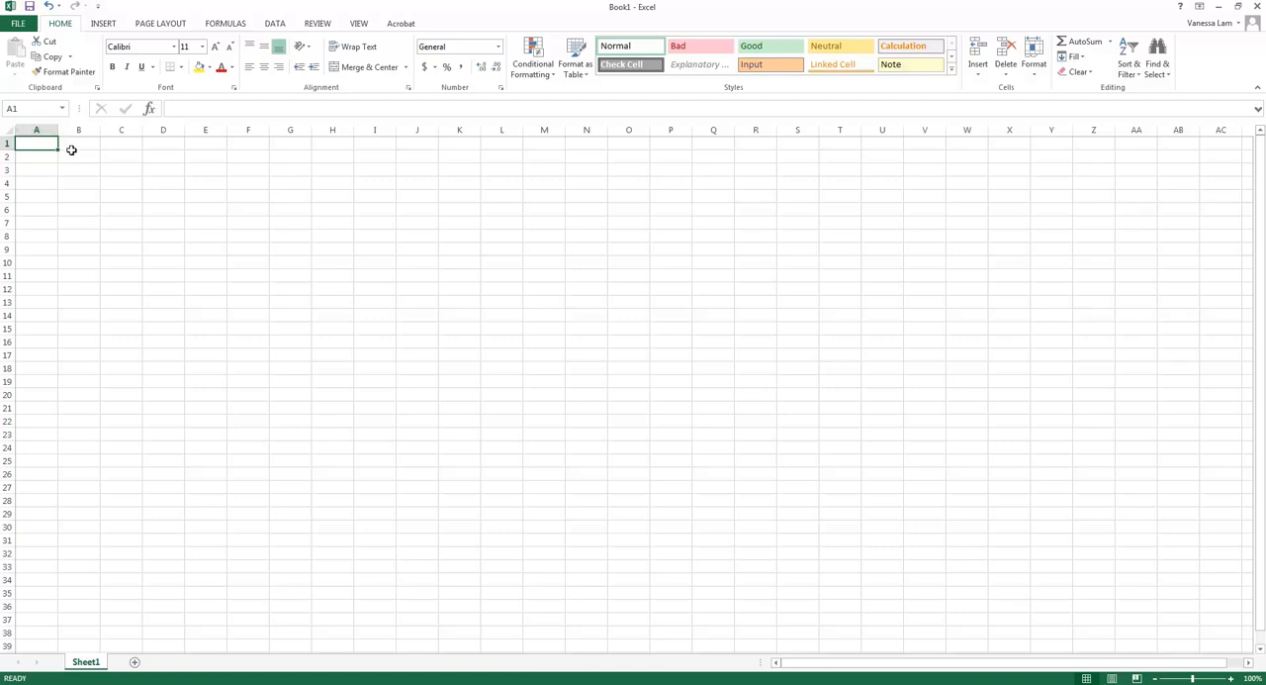
Enter the addition formula =100+6 in cell B2
click(72, 157)
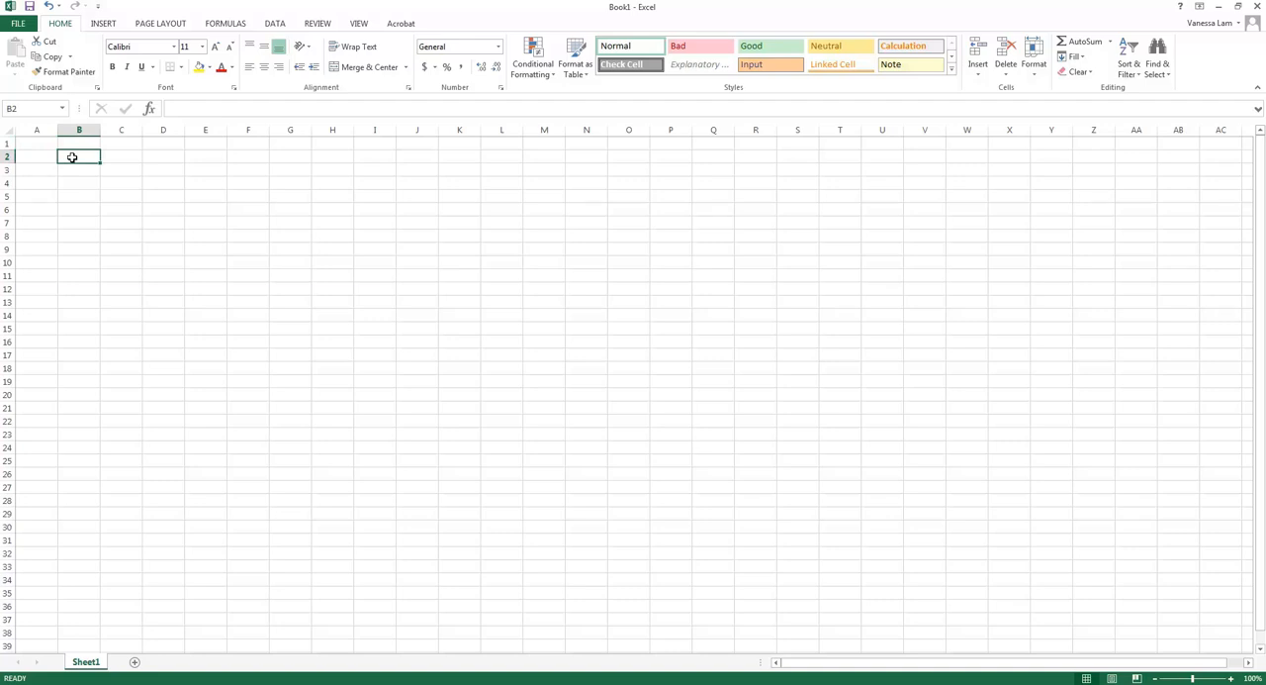
text(=)
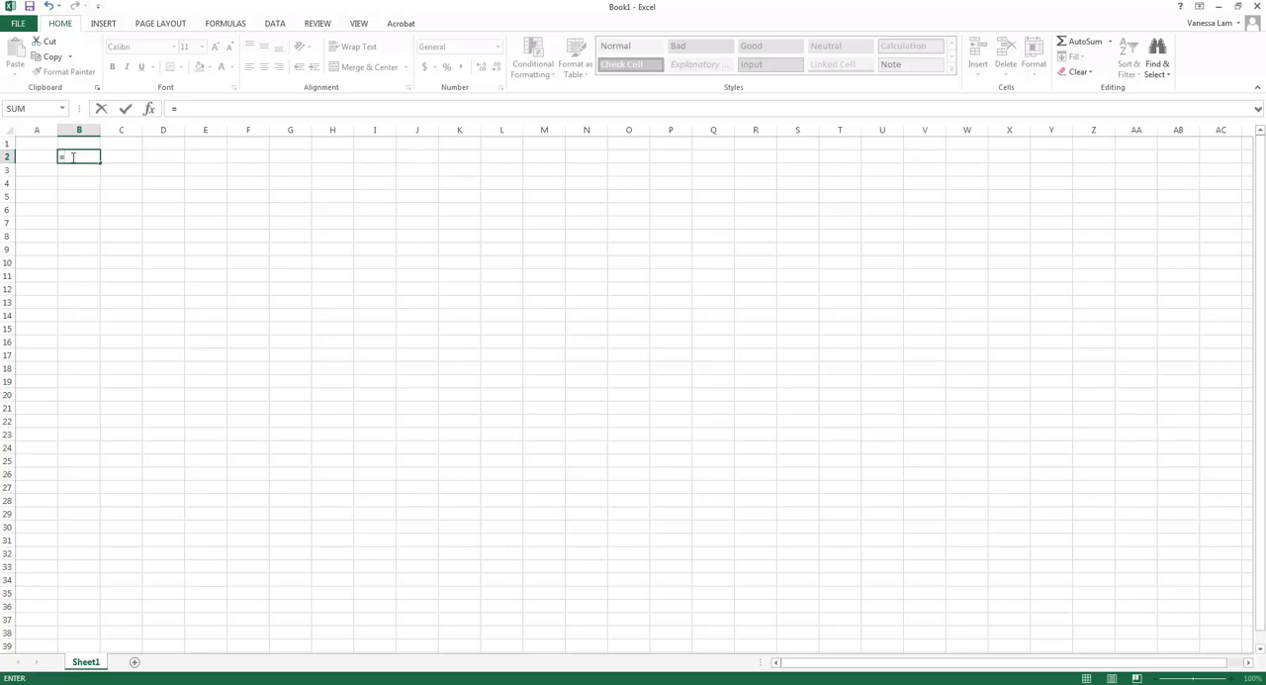
text(100+6)
key(Return)
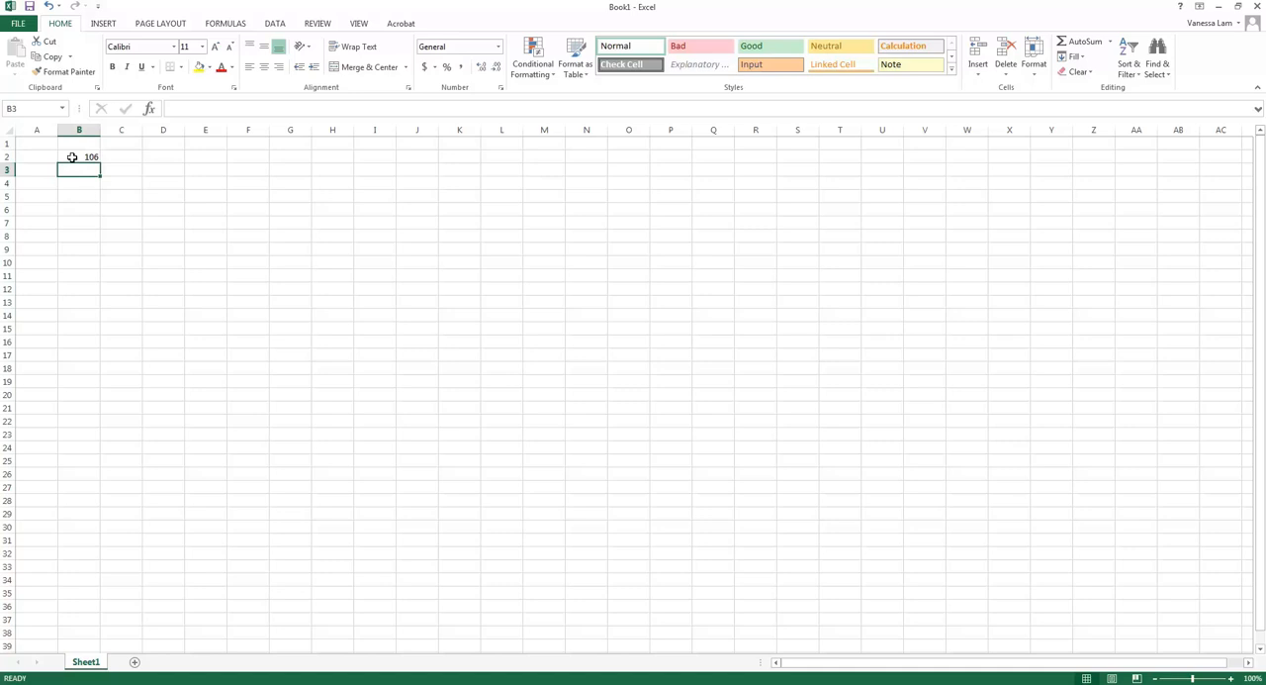
Change the formula in cell B2 to the subtraction =100-6
click(72, 157)
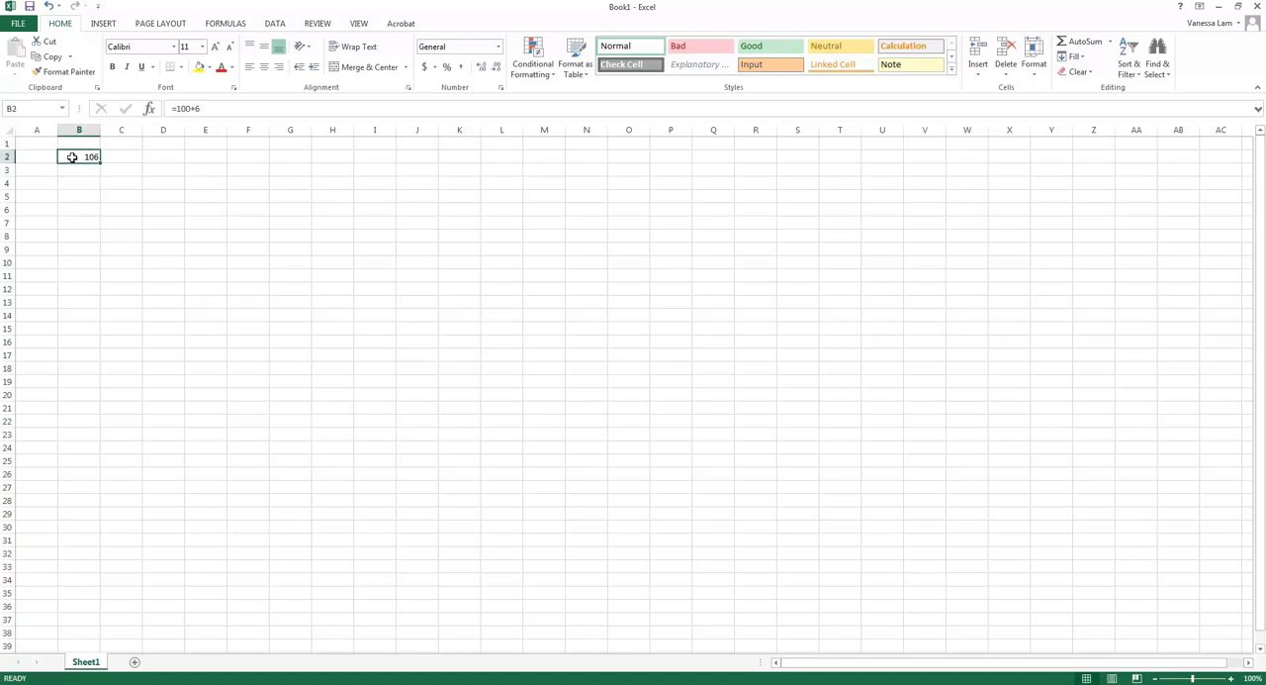
click(196, 109)
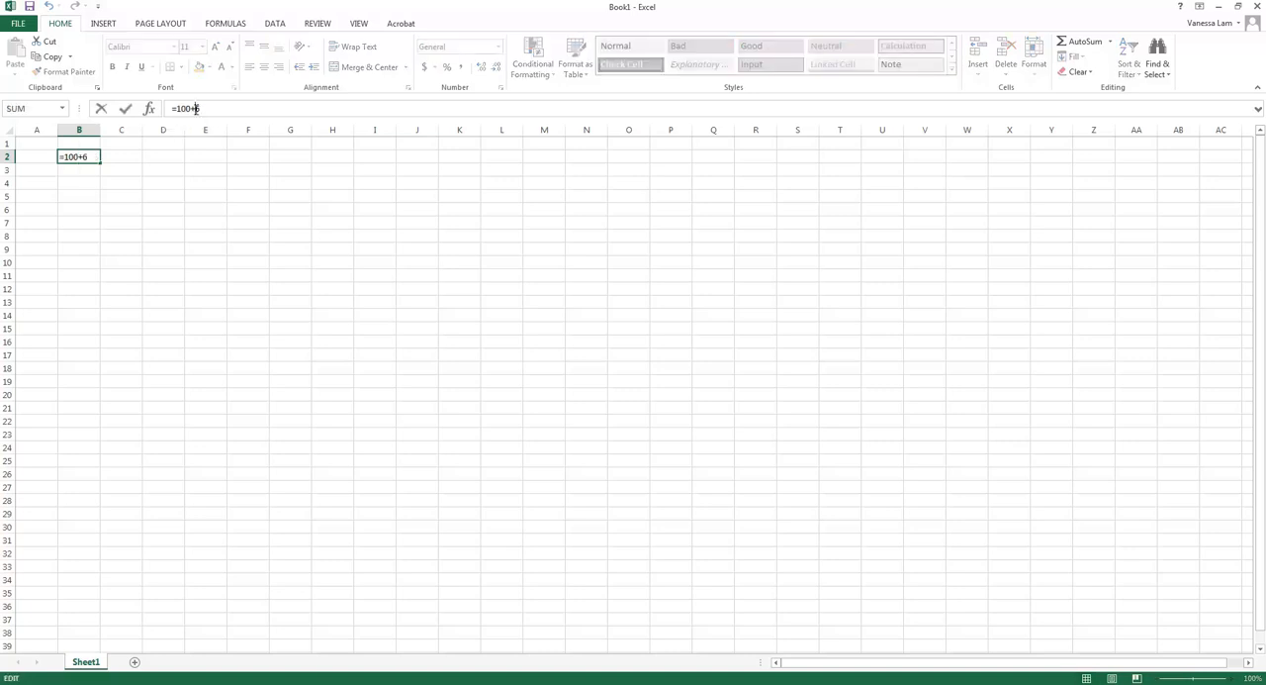
key(BackSpace)
text(-)
key(Return)
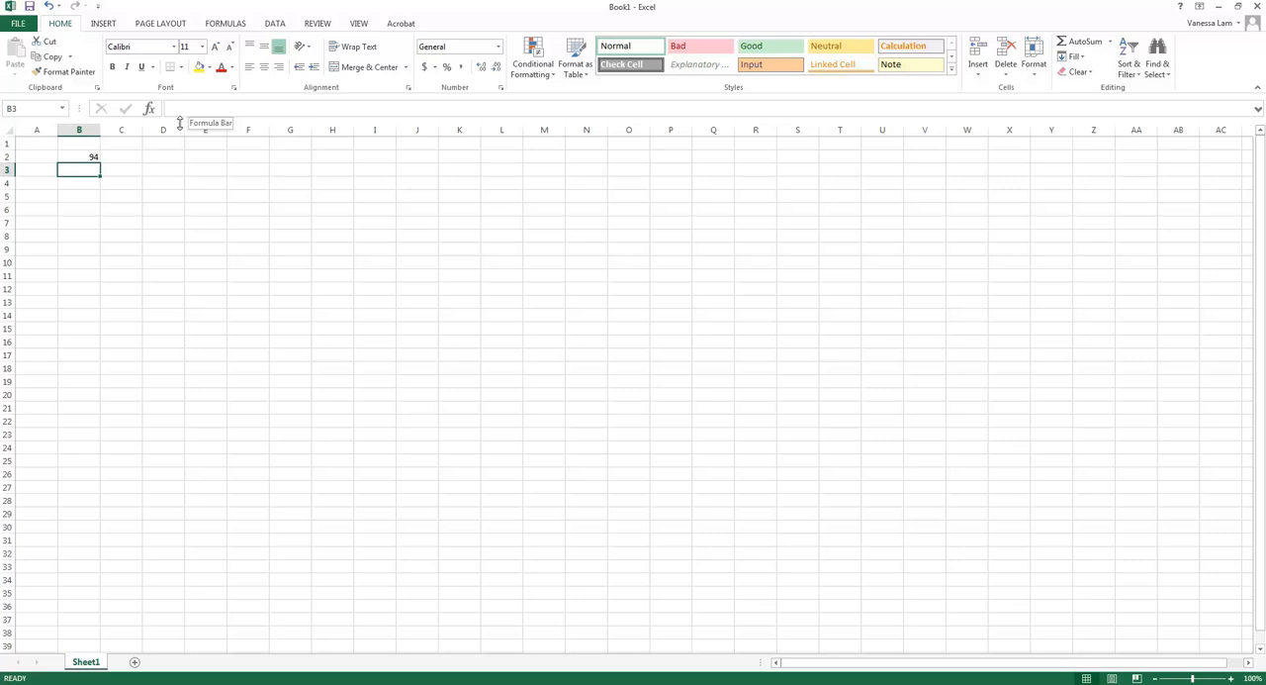
Change the formula in cell B2 to the multiplication =100*6
click(88, 156)
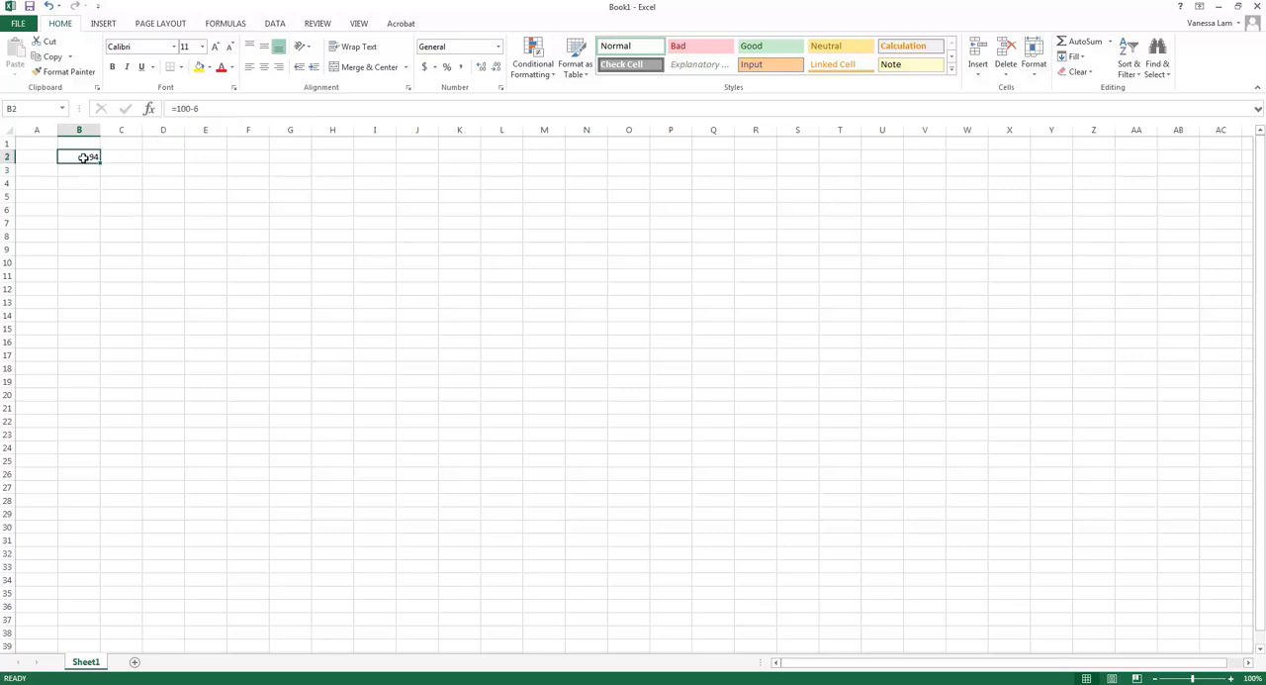
click(195, 108)
click(194, 109)
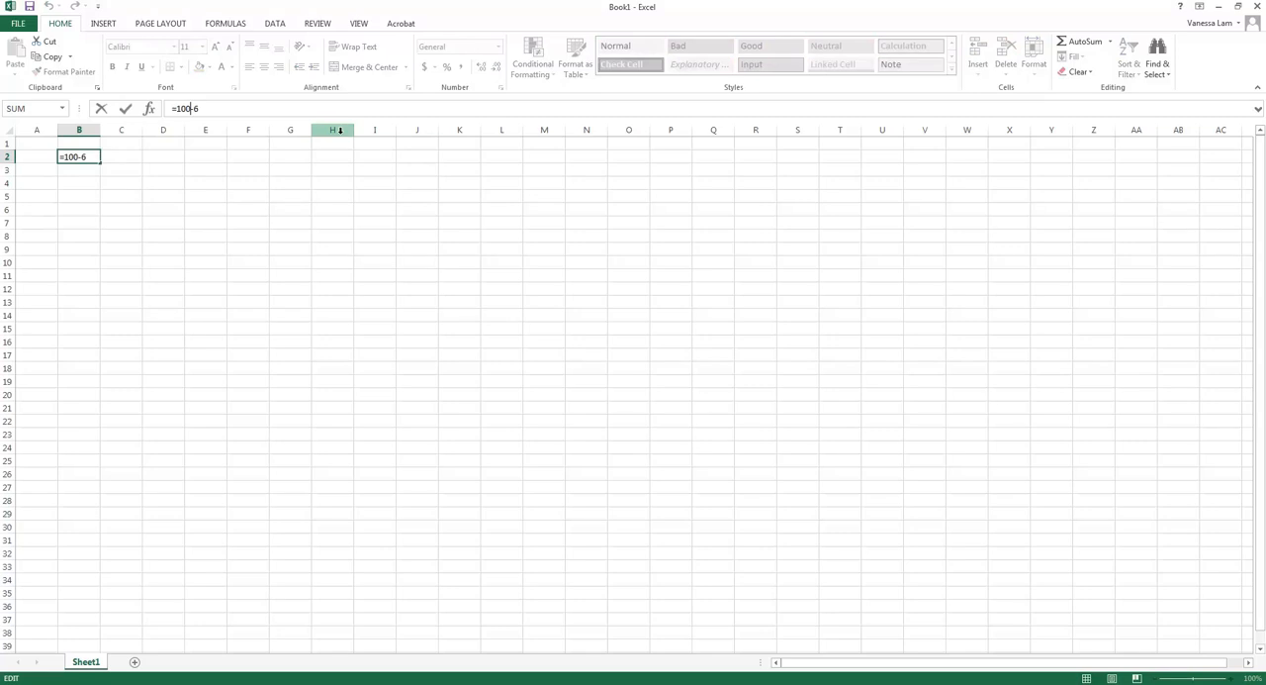
key(Delete)
text(*)
key(Return)
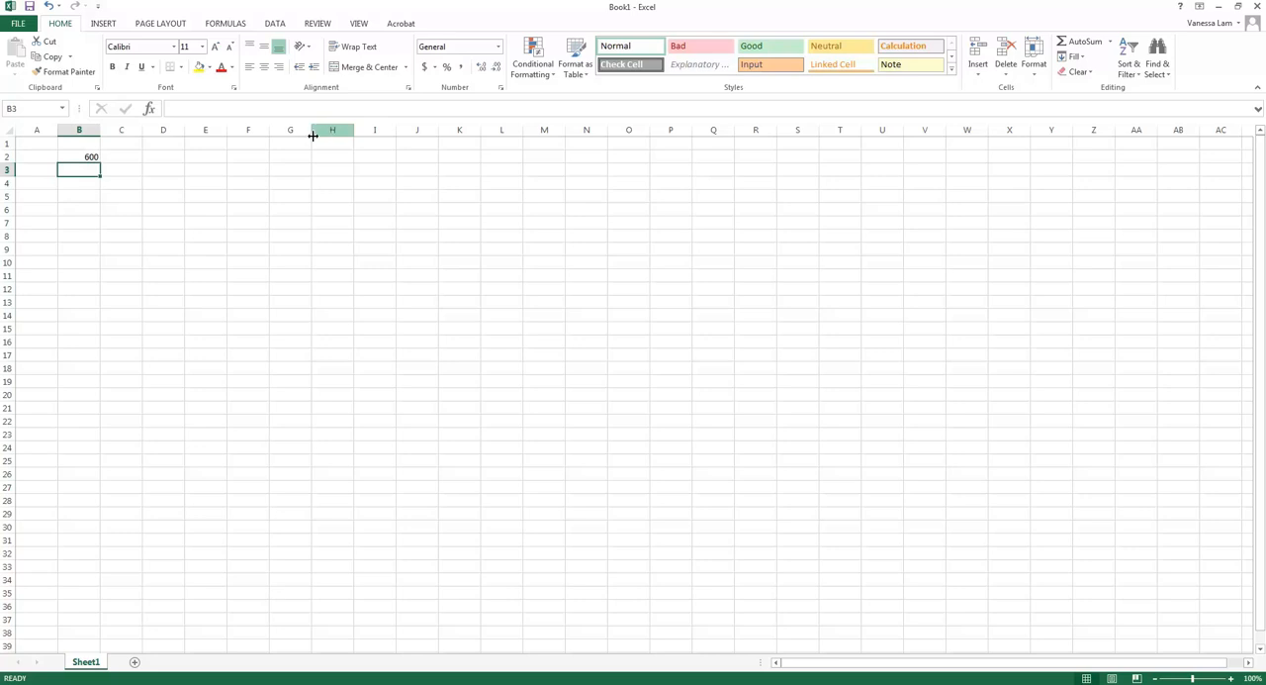
Change the formula in cell B2 to the division =100/6
double_click(84, 156)
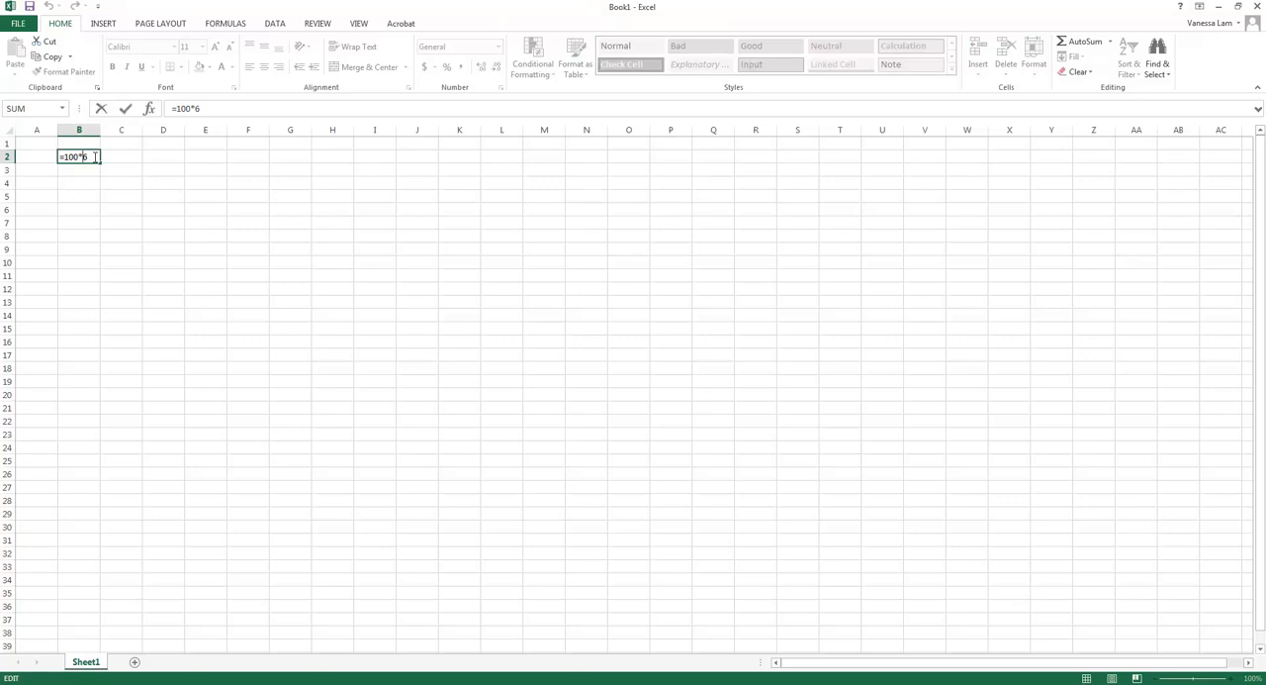
key(BackSpace)
text(/)
key(Return)
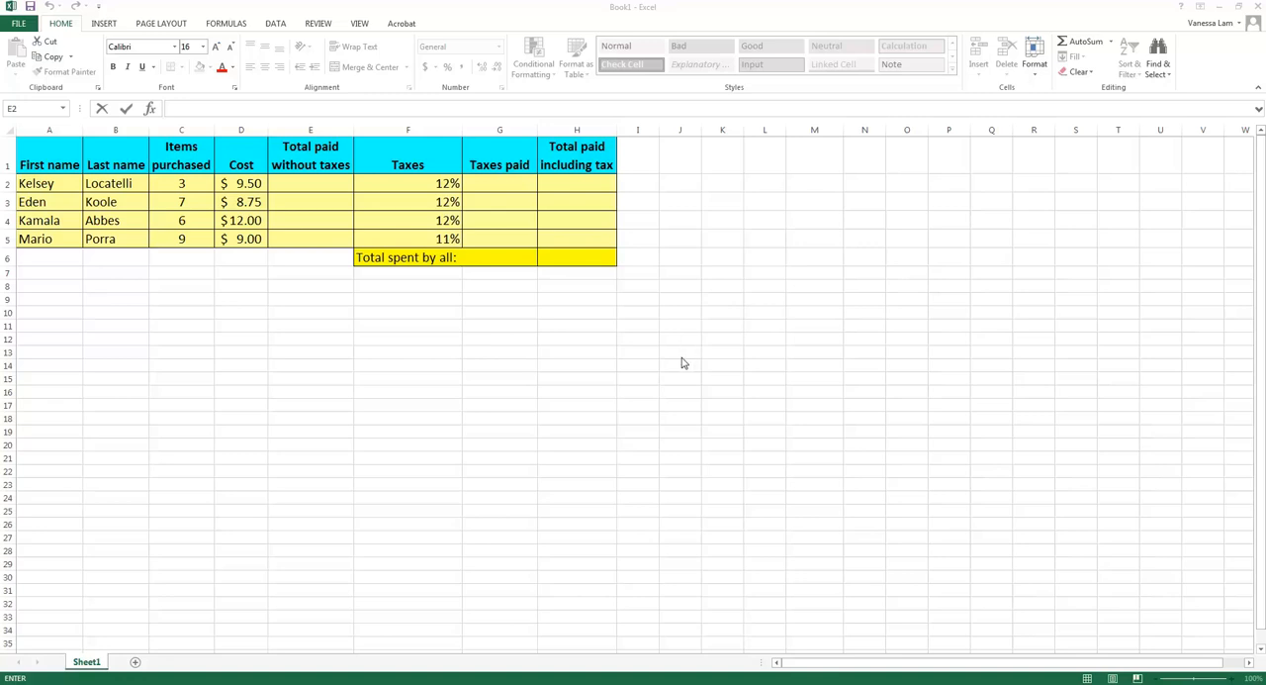
Calculate the first customer's total paid without taxes in cell E2 with typed numbers, using =3*9.50
click(309, 183)
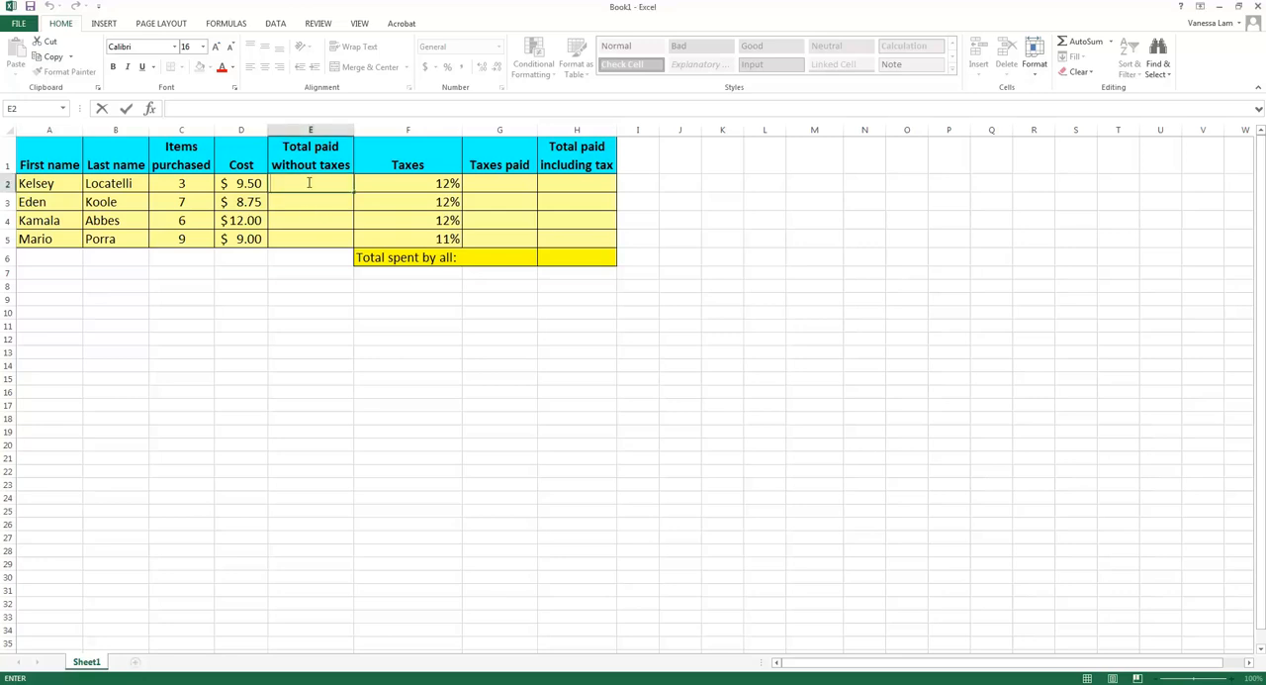
text(=)
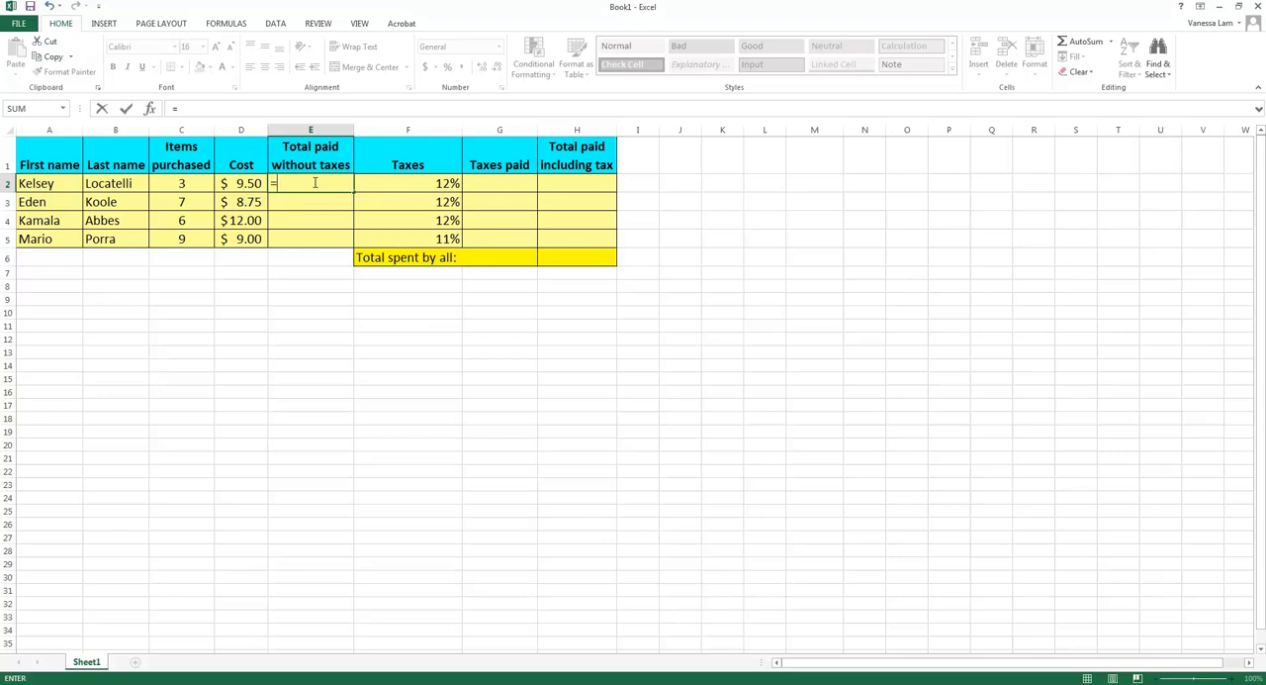
text(3*9.50)
key(Return)
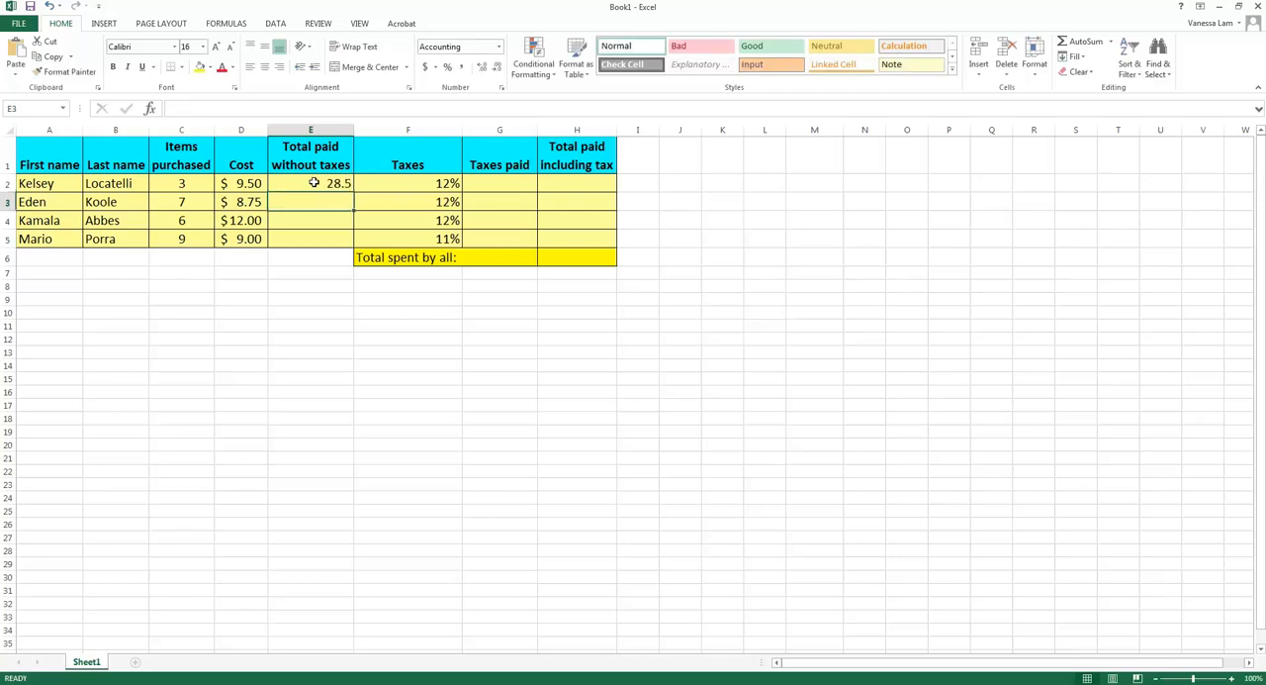
Calculate the first customer's taxes paid in cell G2 with typed numbers, using =28.5*0.12
click(495, 182)
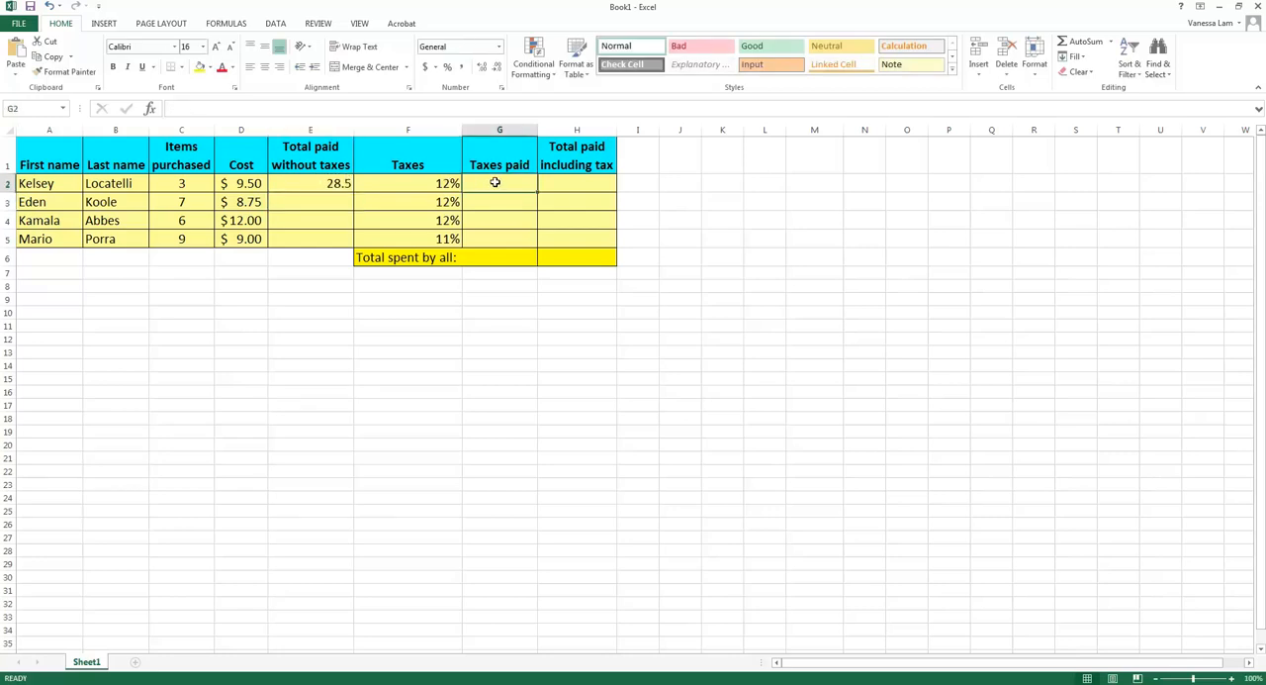
text(=)
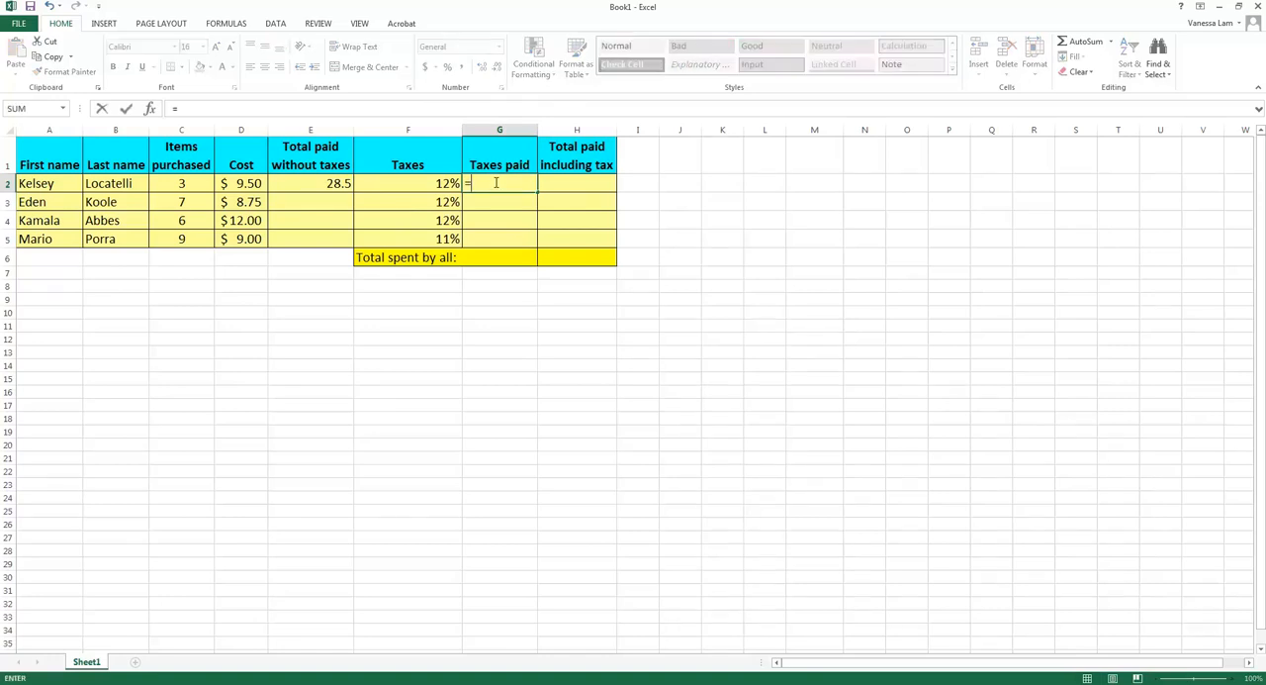
text(28.5*)
text(.0)
text(.12)
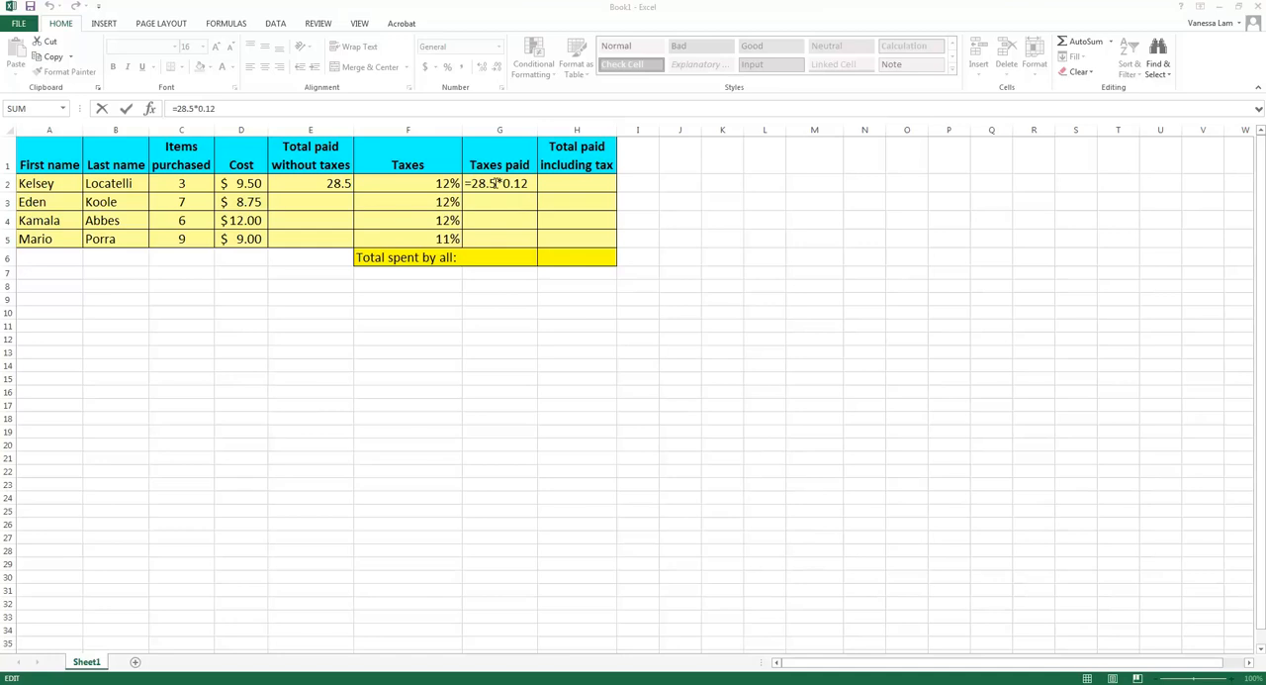
key(Return)
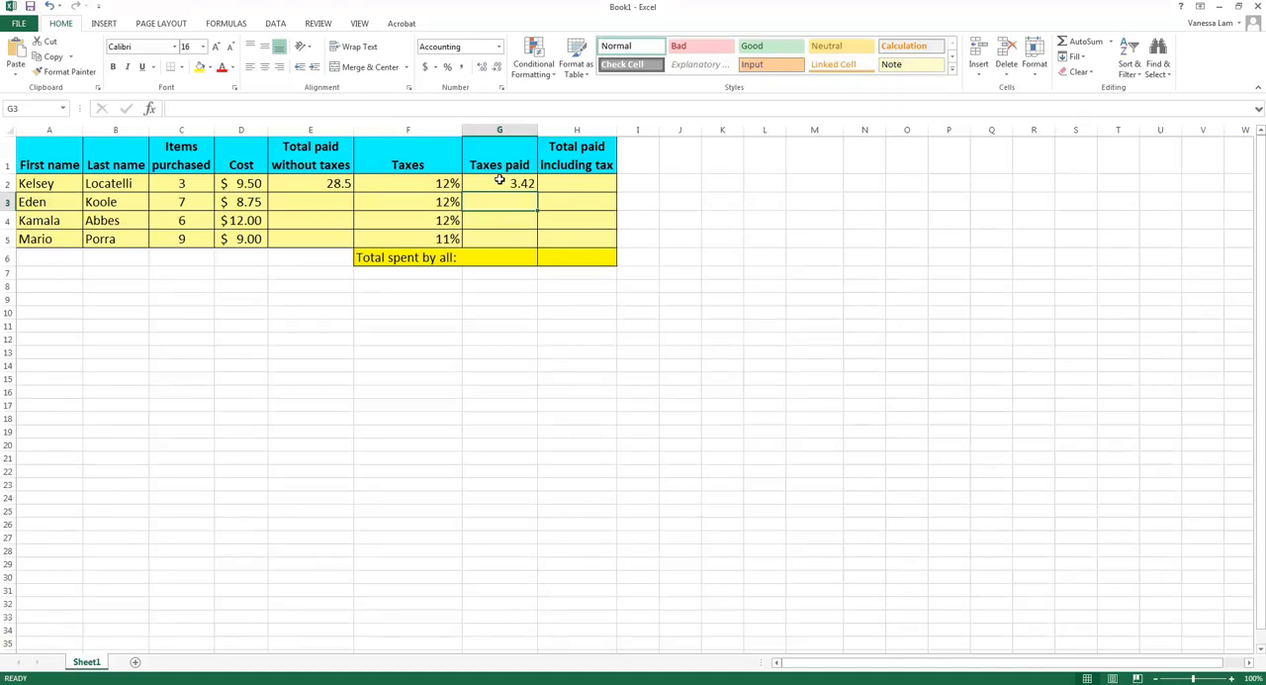
Calculate the first customer's total paid including tax in cell H2, using =28.5+3.42
click(554, 180)
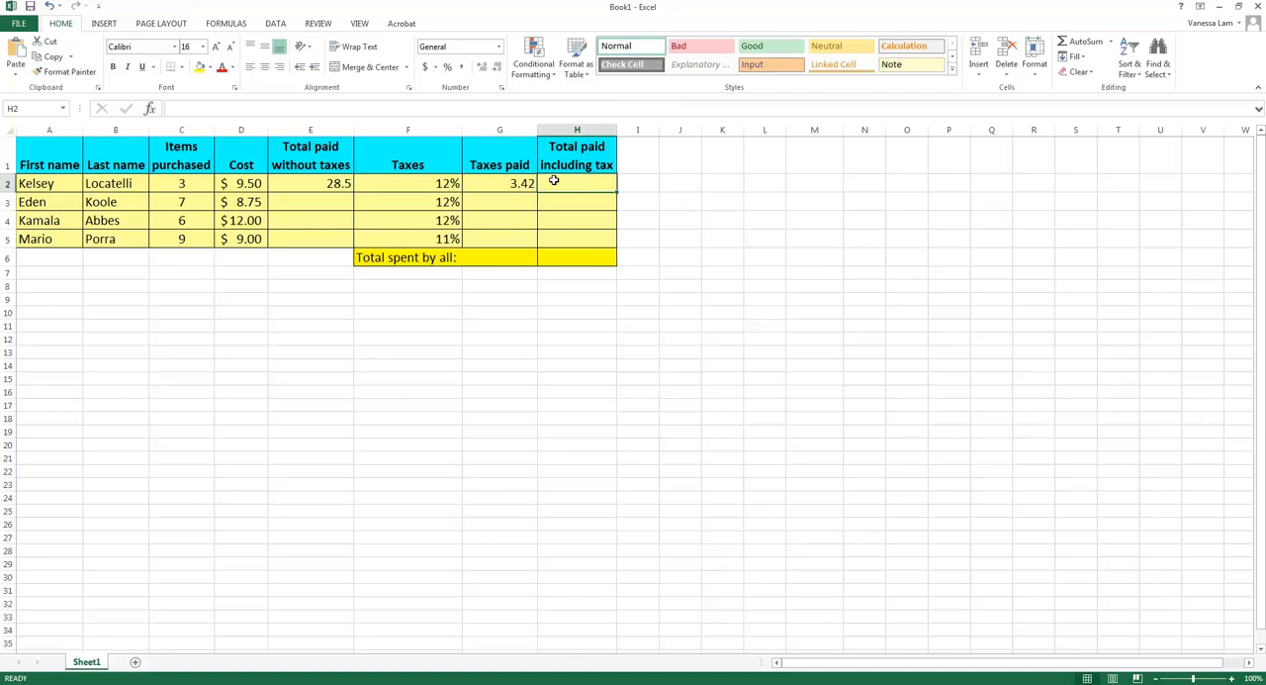
double_click(554, 180)
text(=2)
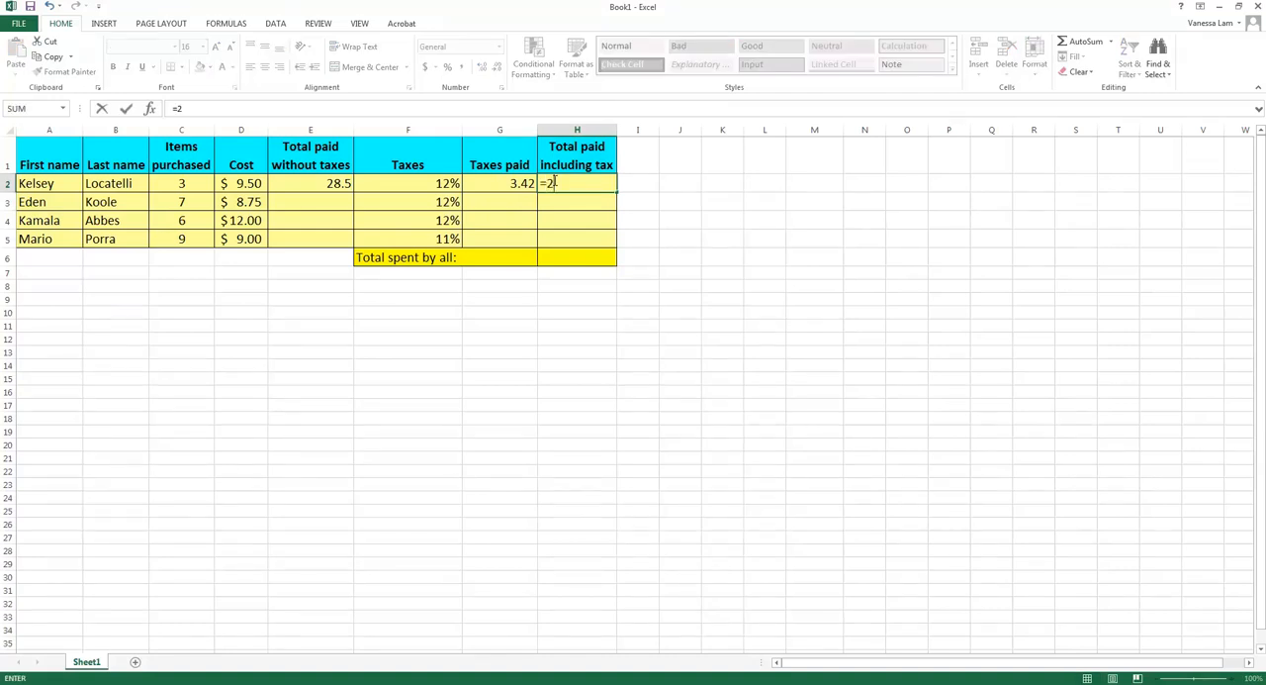
text(8.5+3.42)
key(Return)
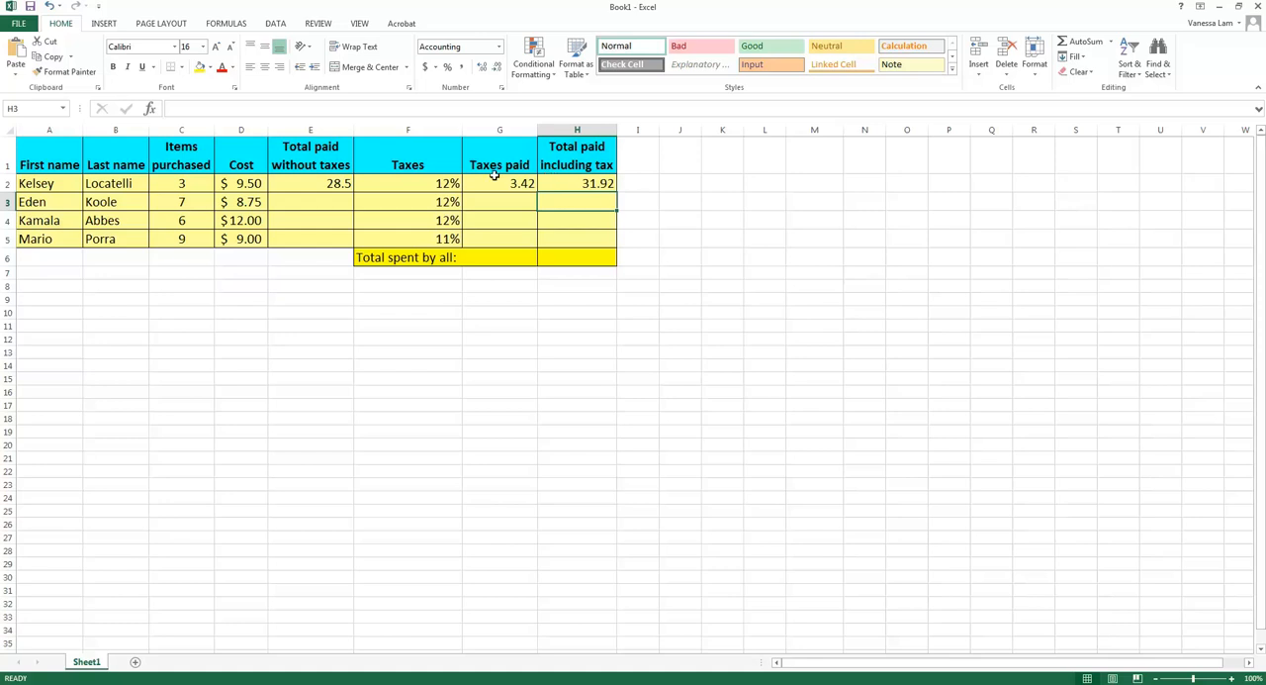
Calculate the second customer's total paid without taxes in cell E3 with cell references, using =C3*D3
click(337, 203)
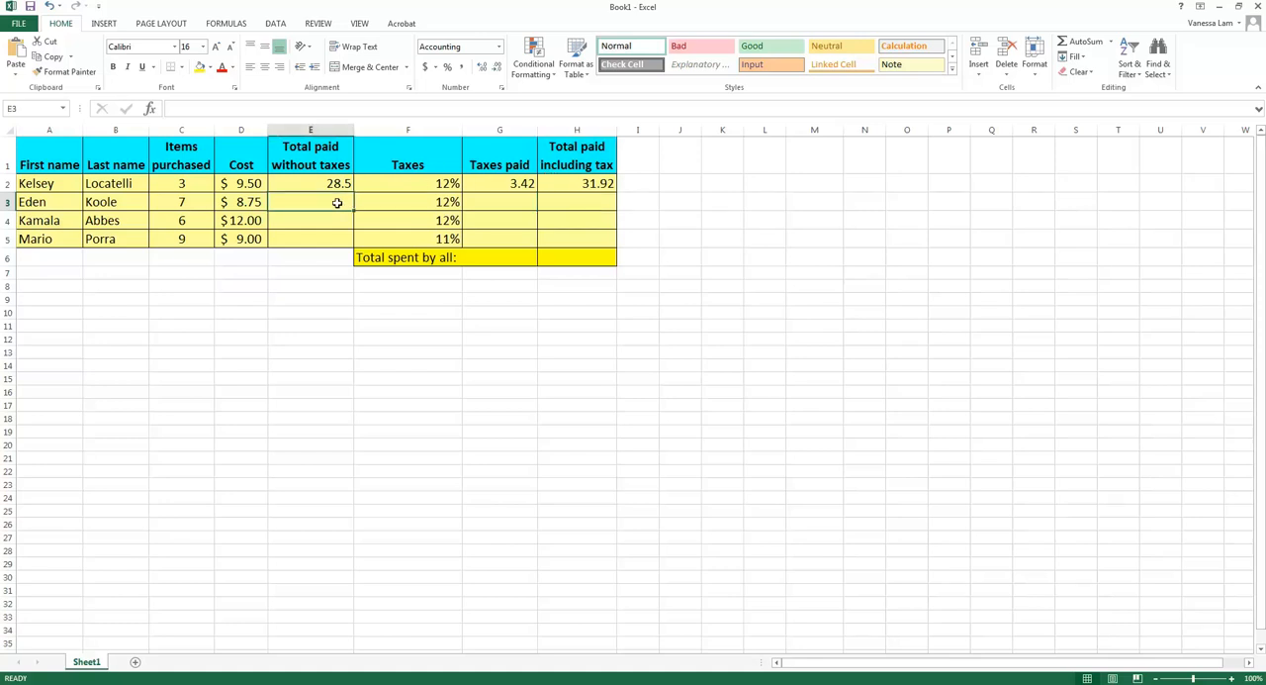
text(=)
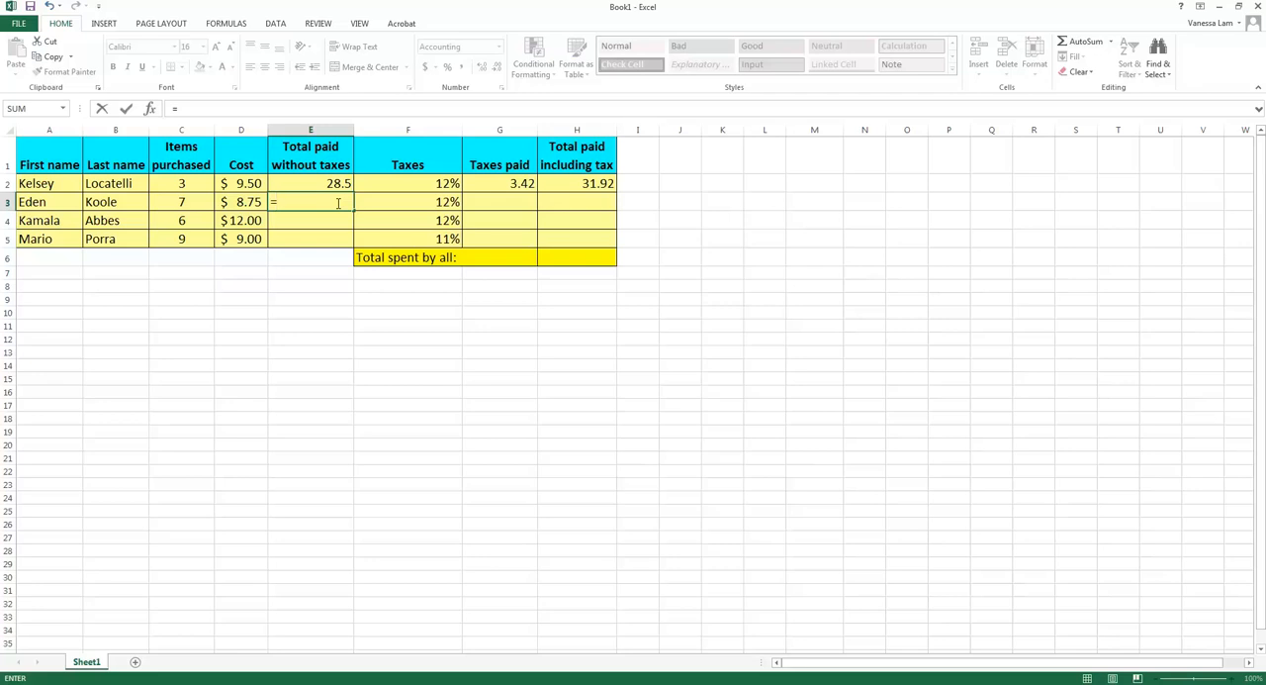
click(188, 201)
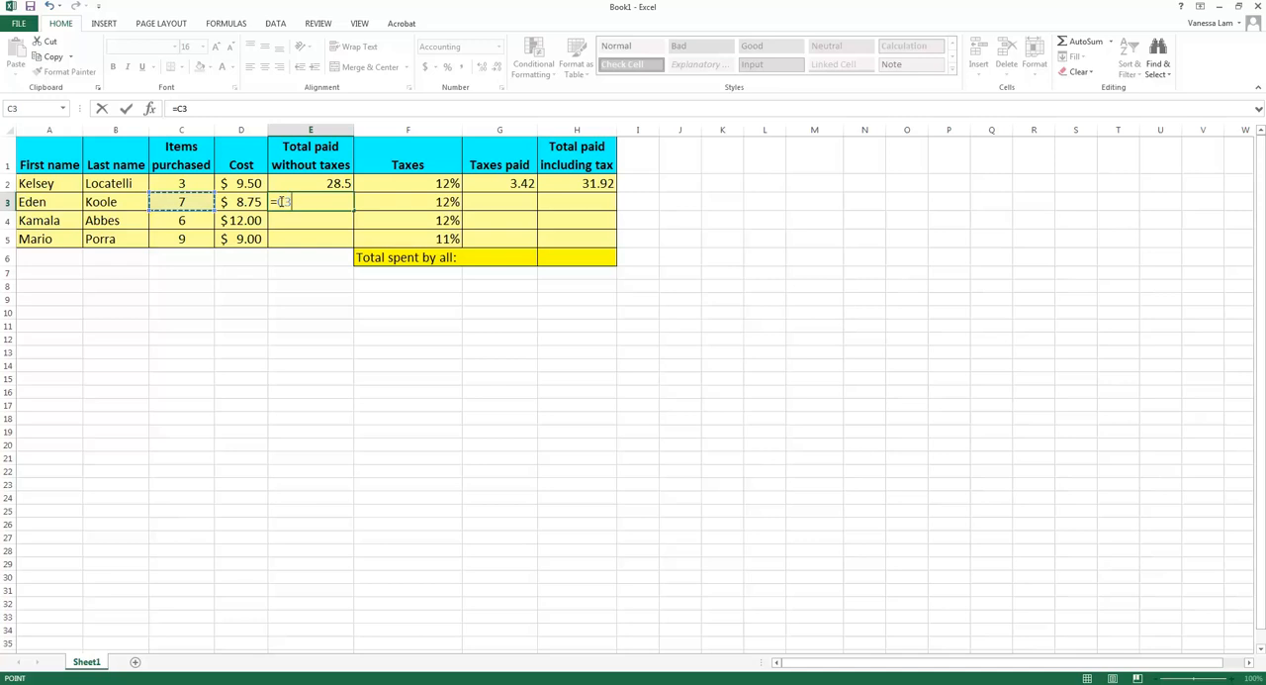
text(*)
click(244, 202)
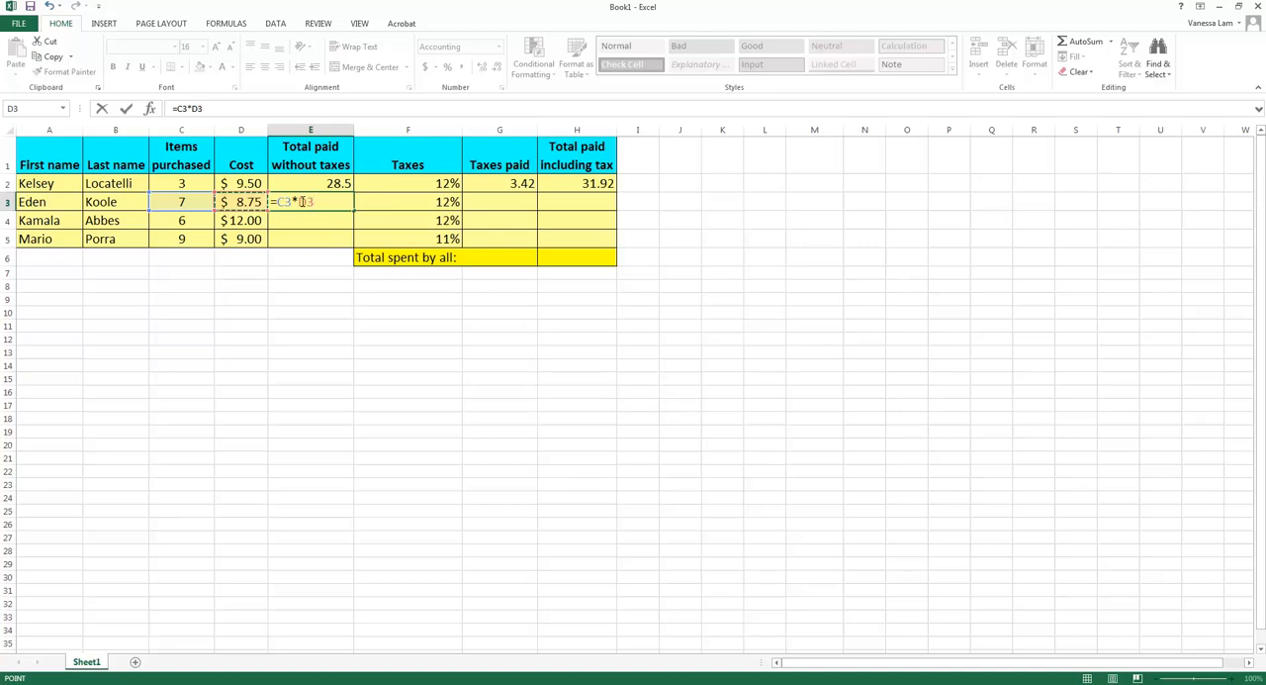
key(Return)
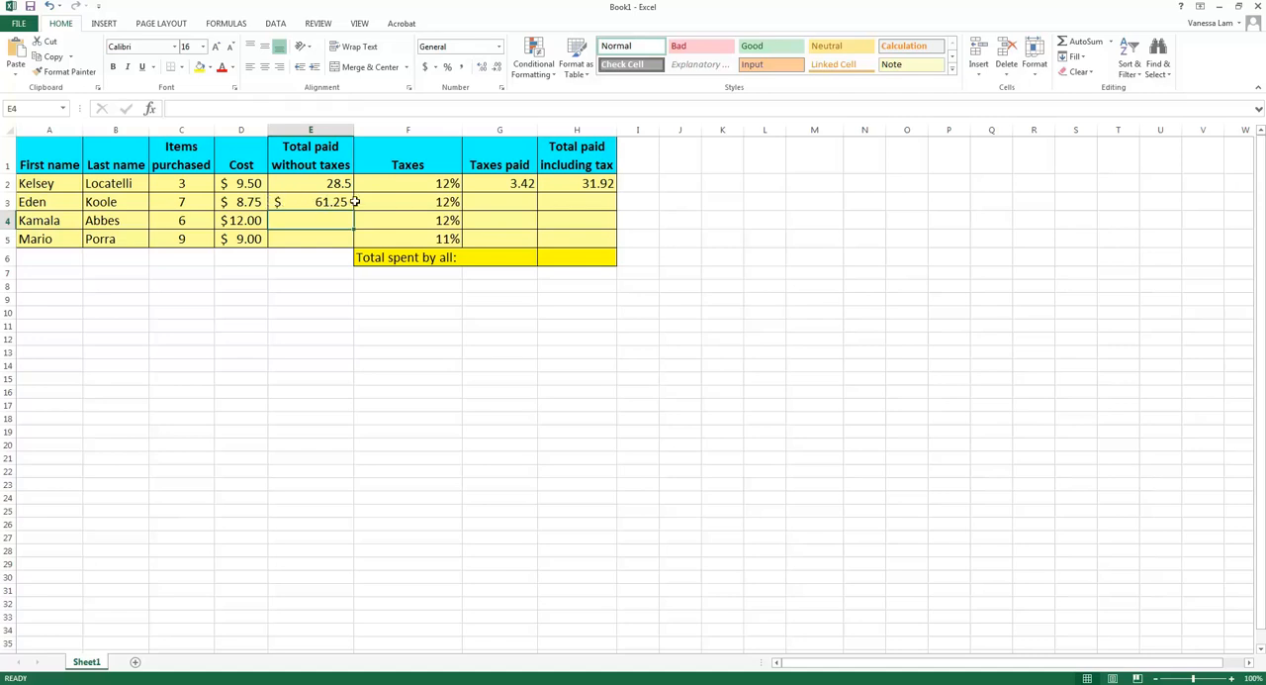
Calculate the second customer's taxes paid in cell G3 with cell references, using =E3*F3
click(486, 201)
text(=)
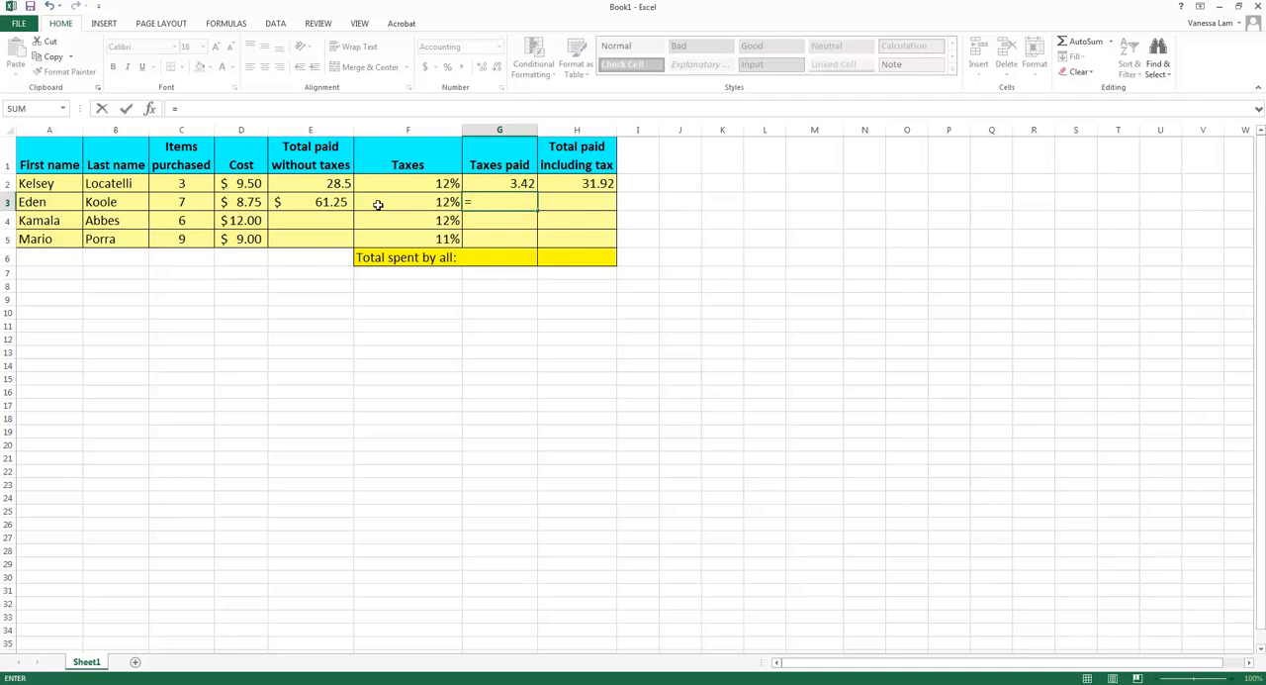
click(323, 204)
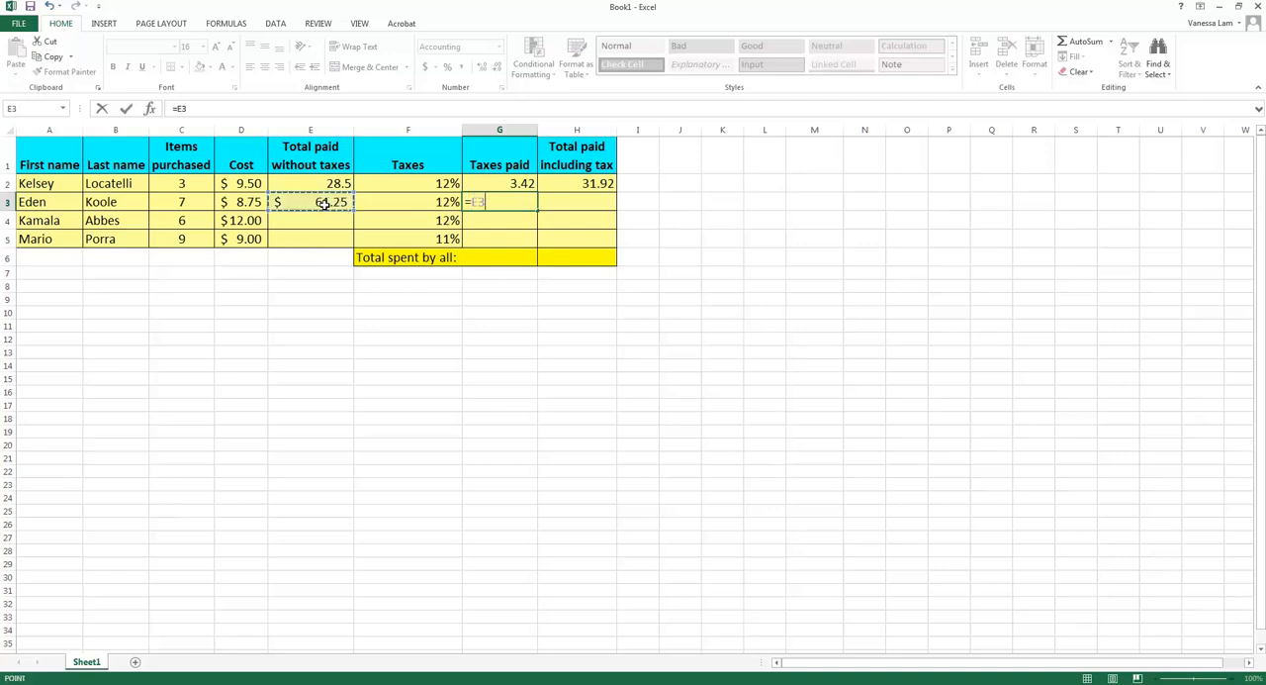
text(*)
click(392, 201)
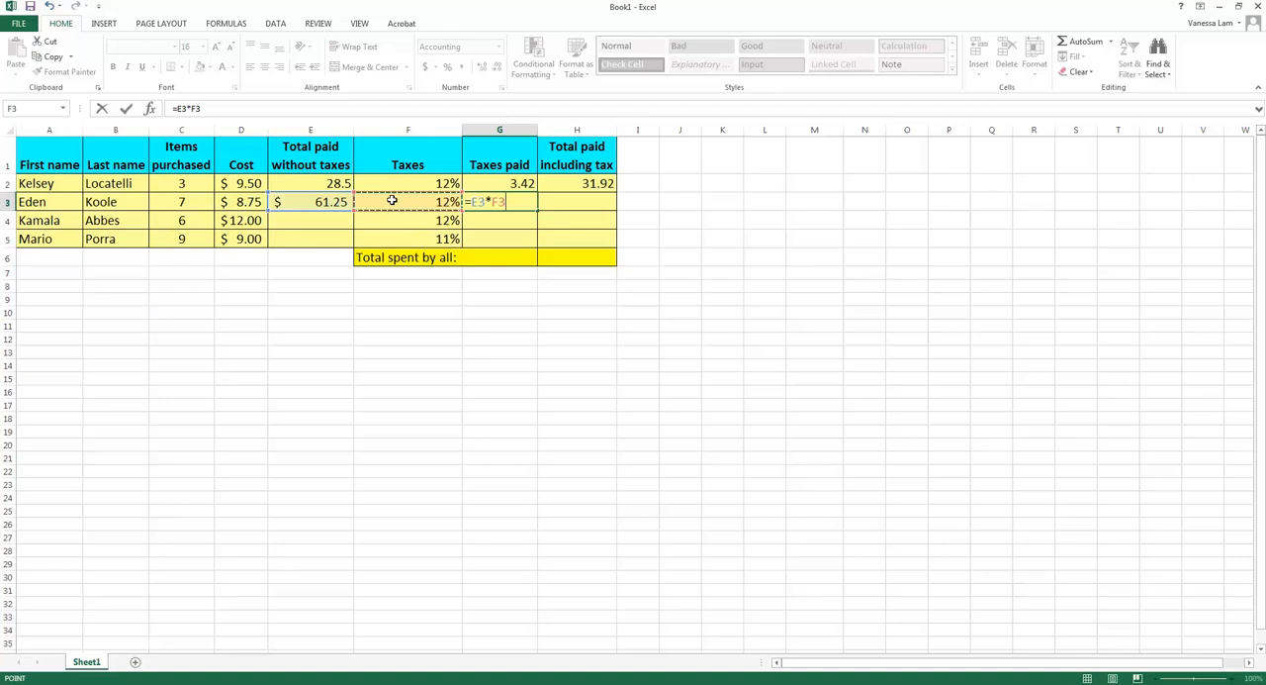
key(Return)
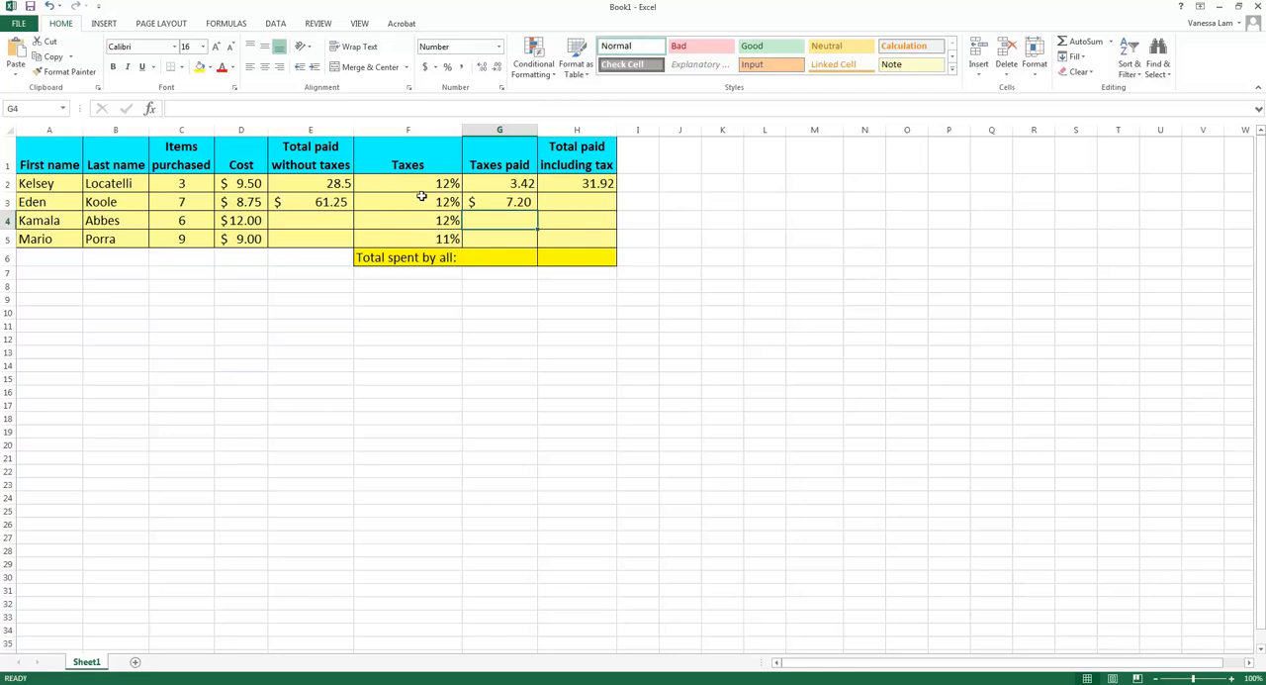
Calculate the second customer's total paid including tax in cell H3 with the formula =E3+G3
click(561, 202)
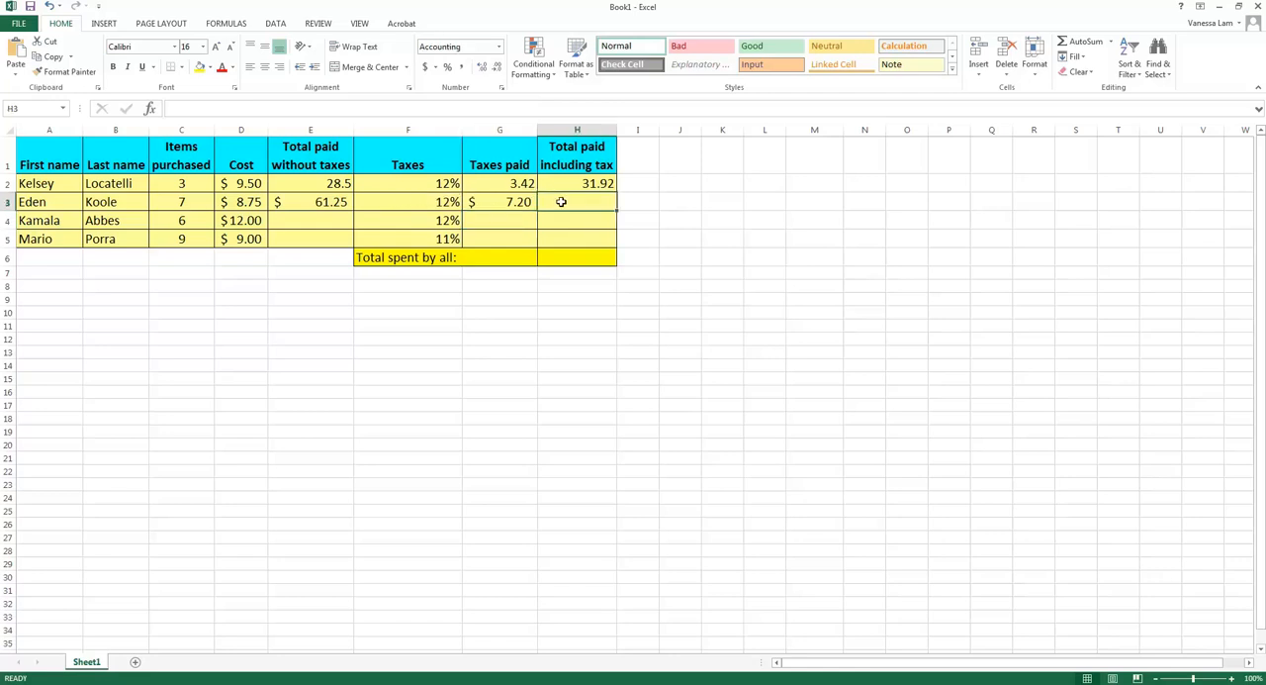
text(=)
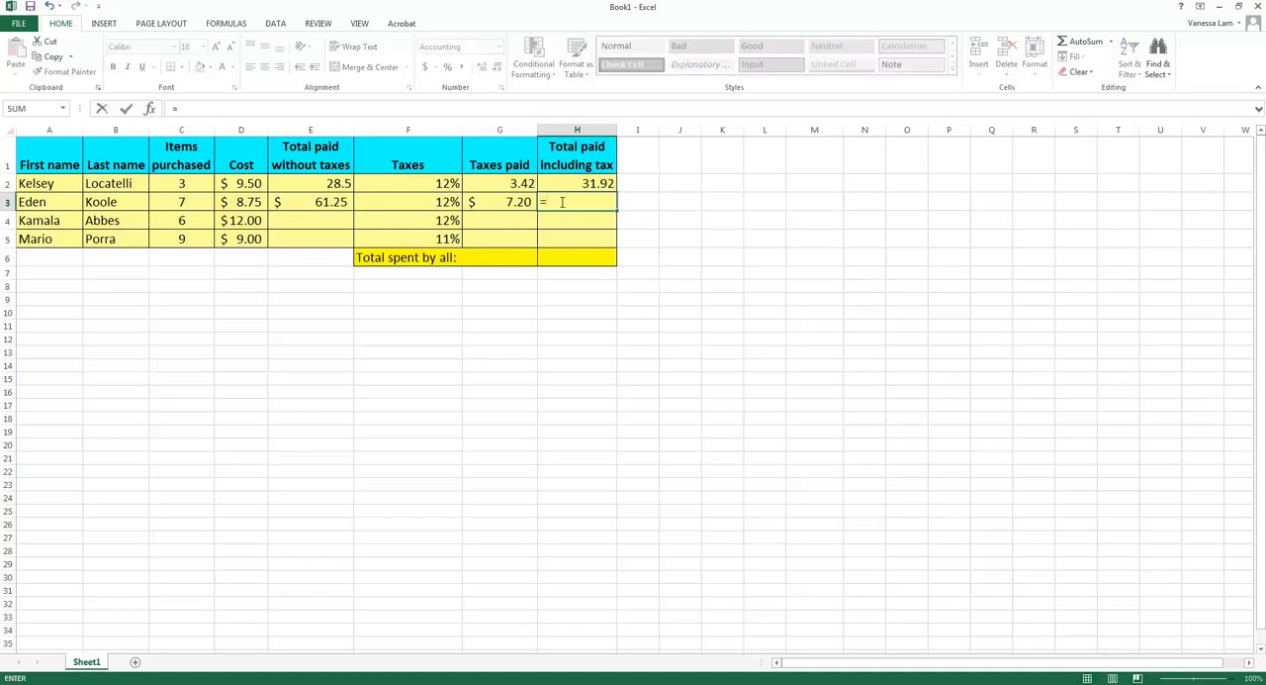
click(339, 202)
text(+)
click(502, 199)
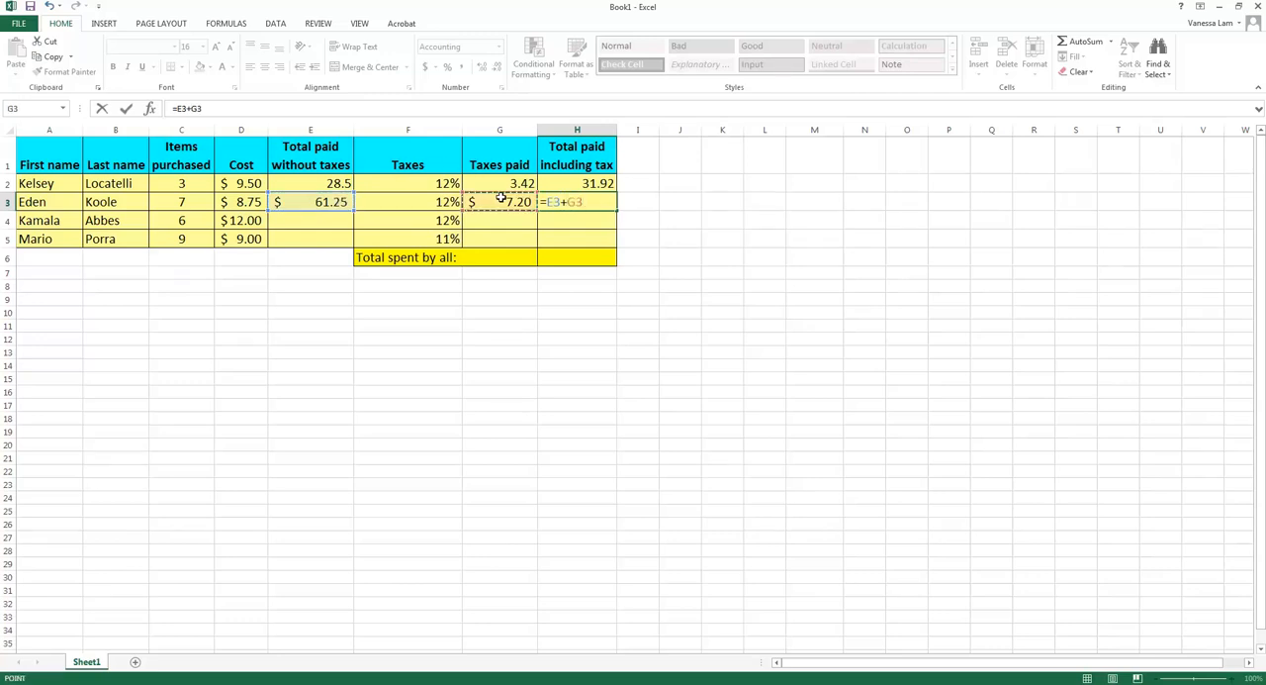
key(Return)
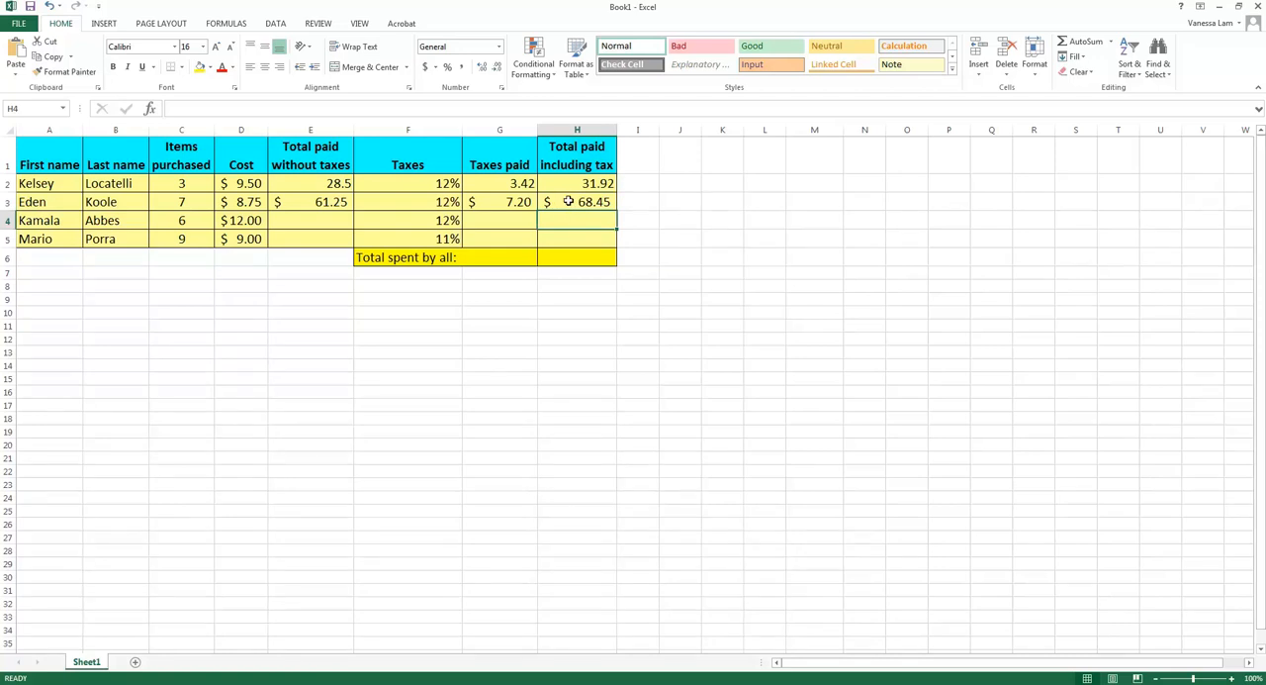
Calculate the third customer's total paid without taxes in cell E4 with cell references, using =C4*D4
click(324, 223)
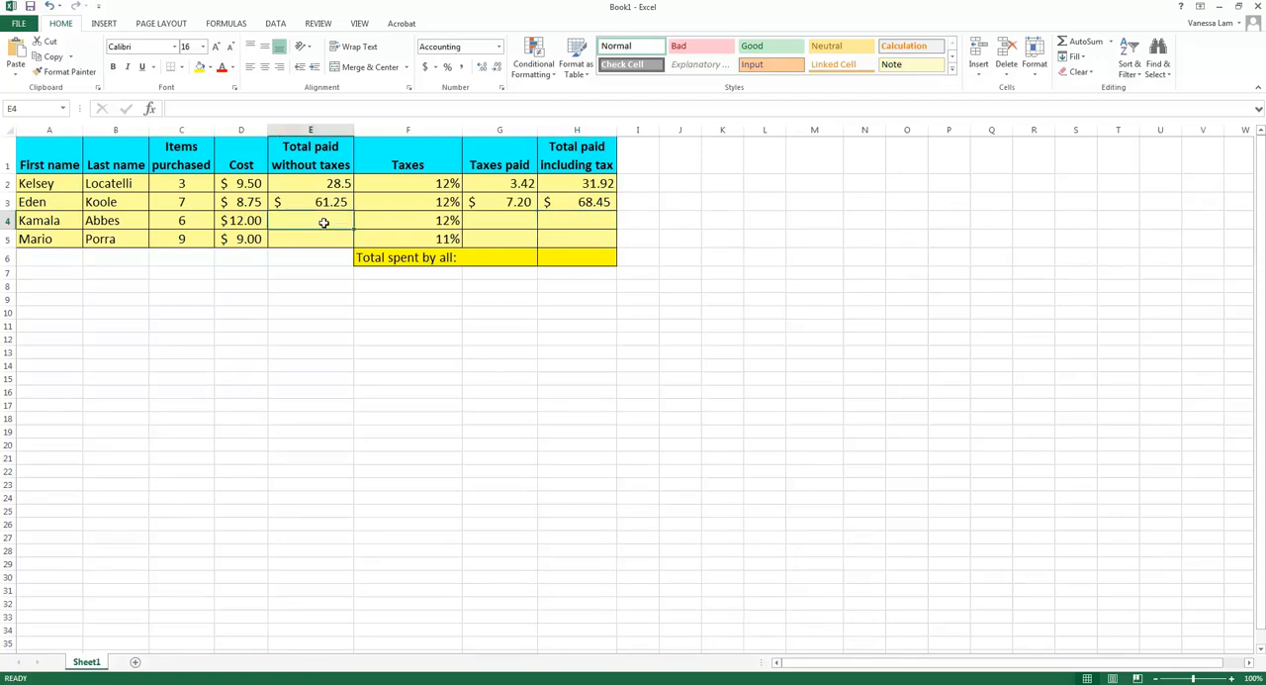
text(=)
click(201, 219)
text(*)
click(241, 220)
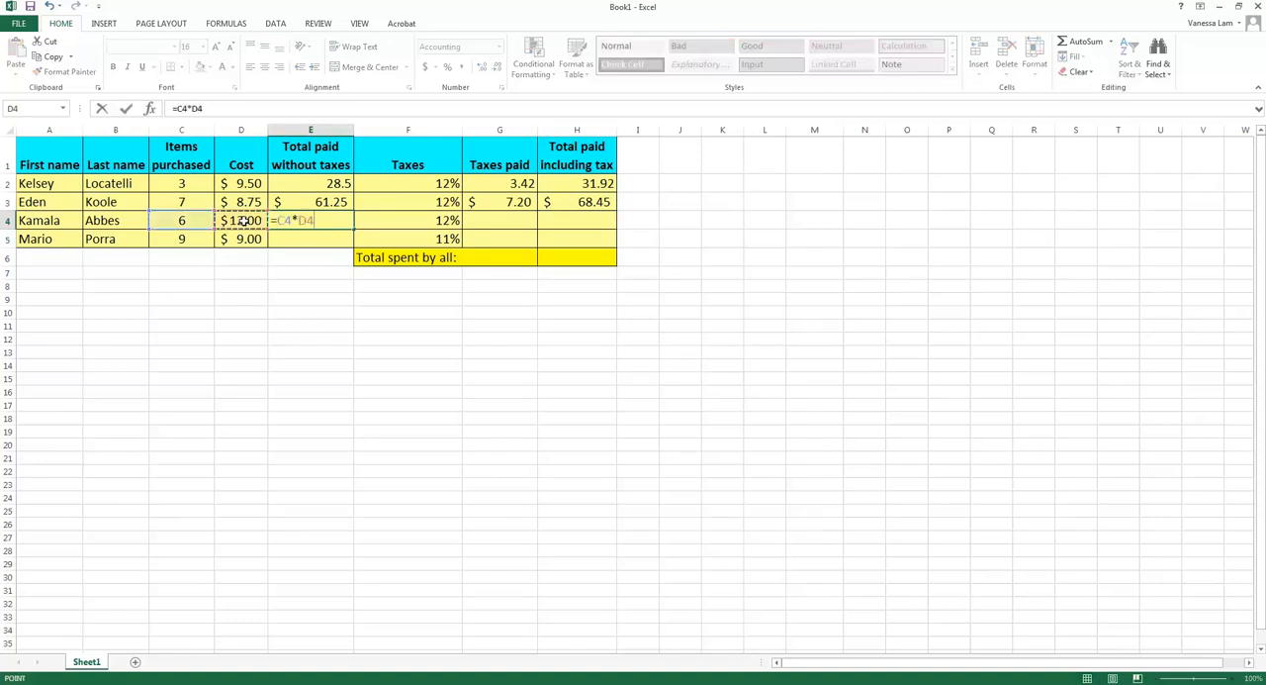
key(Return)
Calculate the third customer's taxes paid in cell G4 with the formula =E4*F4
click(472, 222)
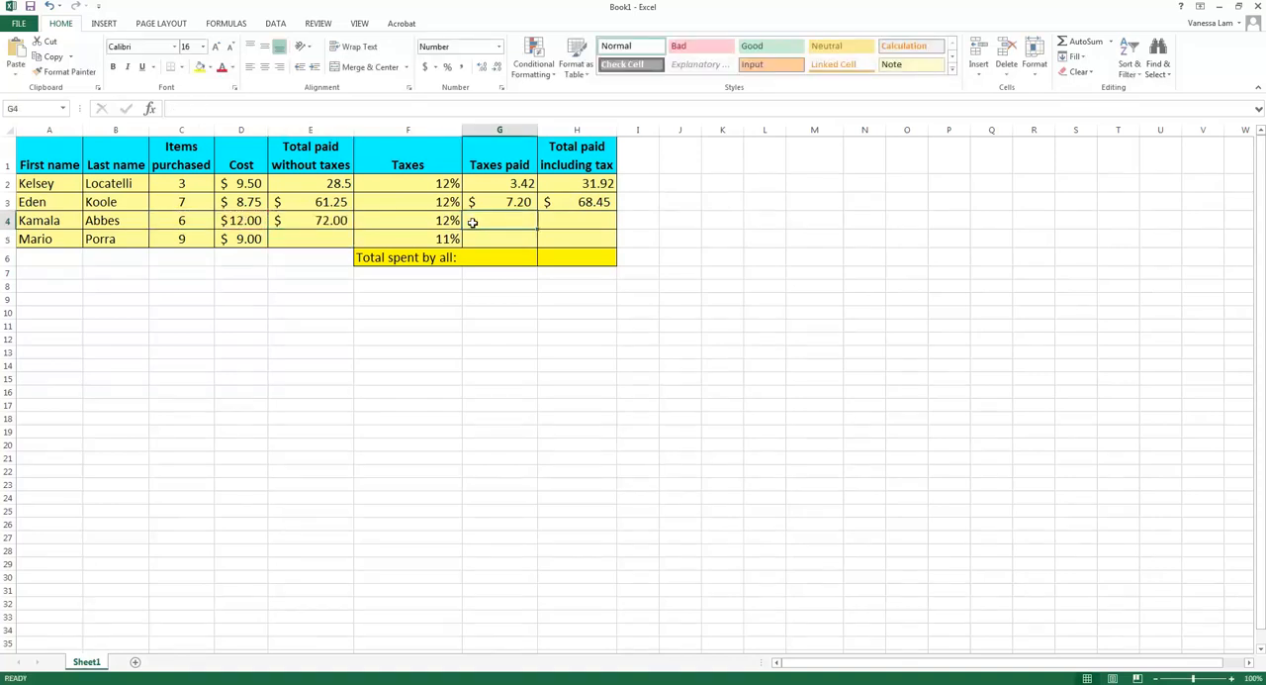
text(=)
click(338, 219)
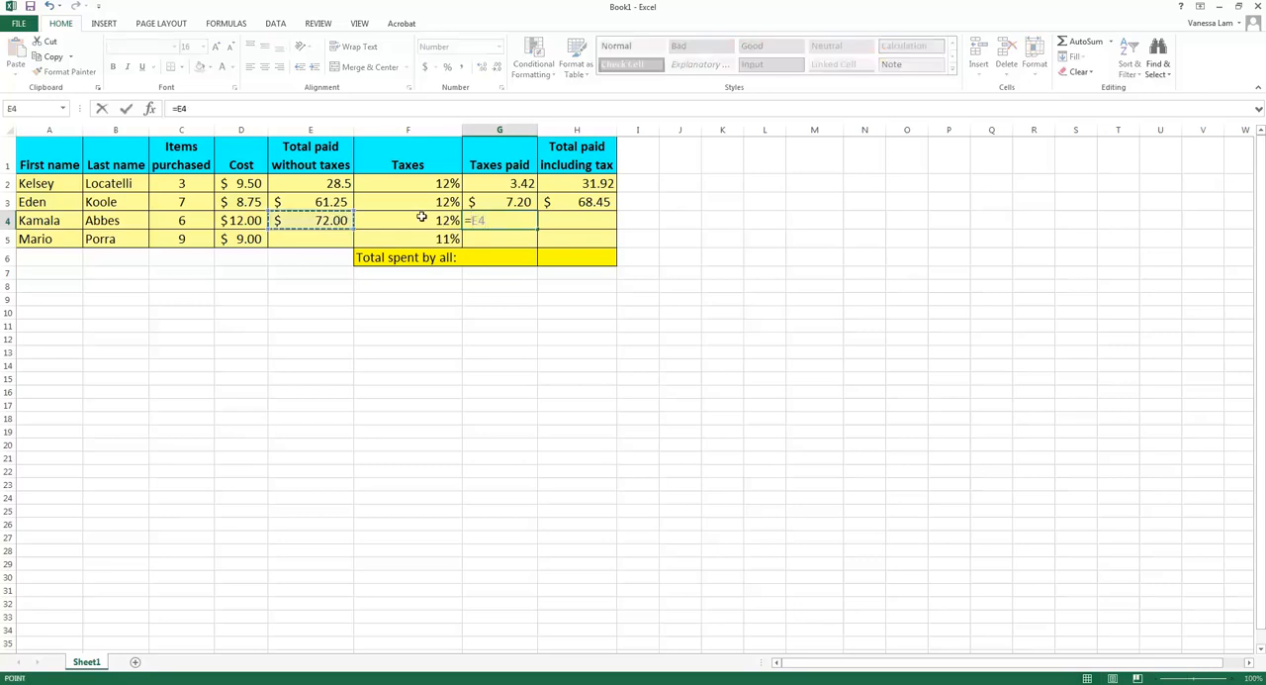
text(*)
click(421, 220)
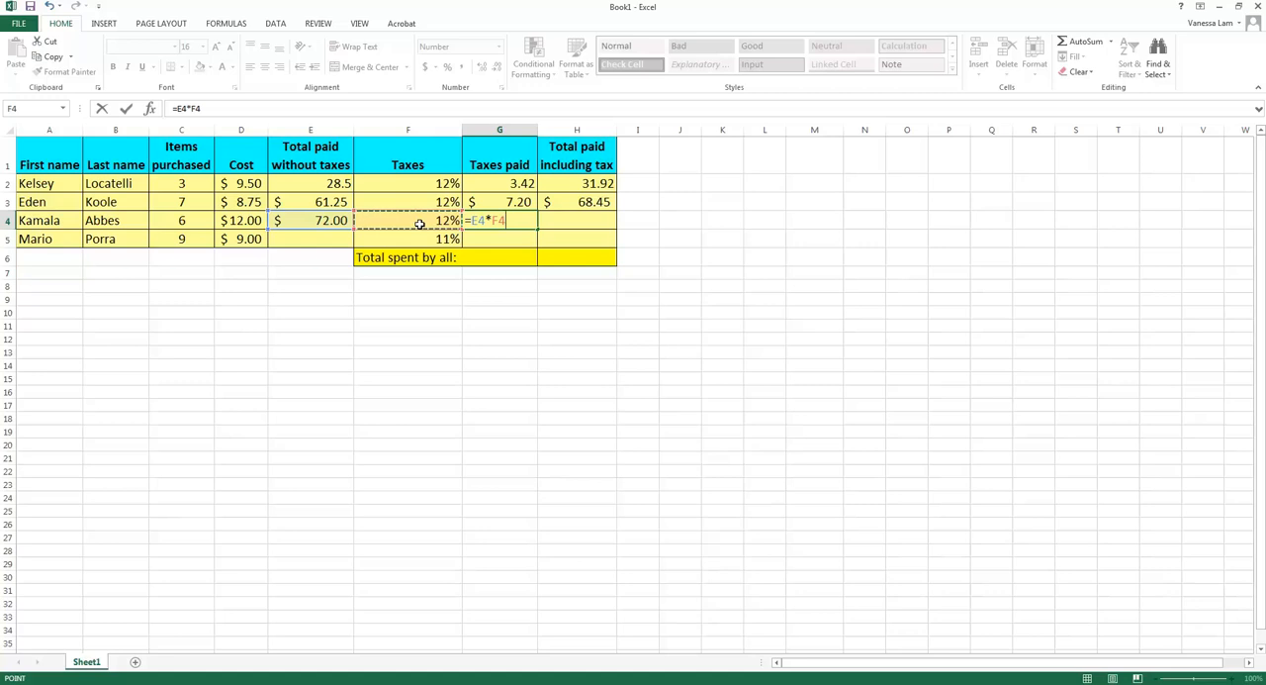
key(Return)
Calculate the third customer's total paid including tax in cell H4 with the formula =E4+G4
click(560, 222)
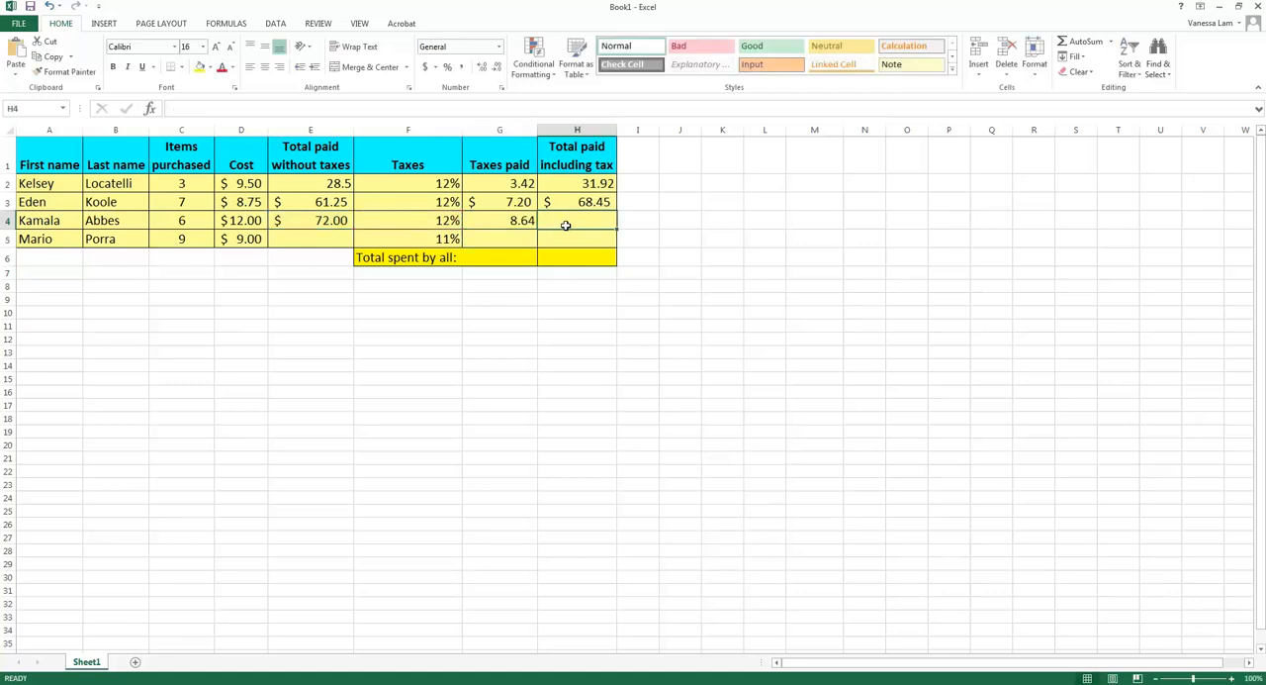
text(=)
click(315, 220)
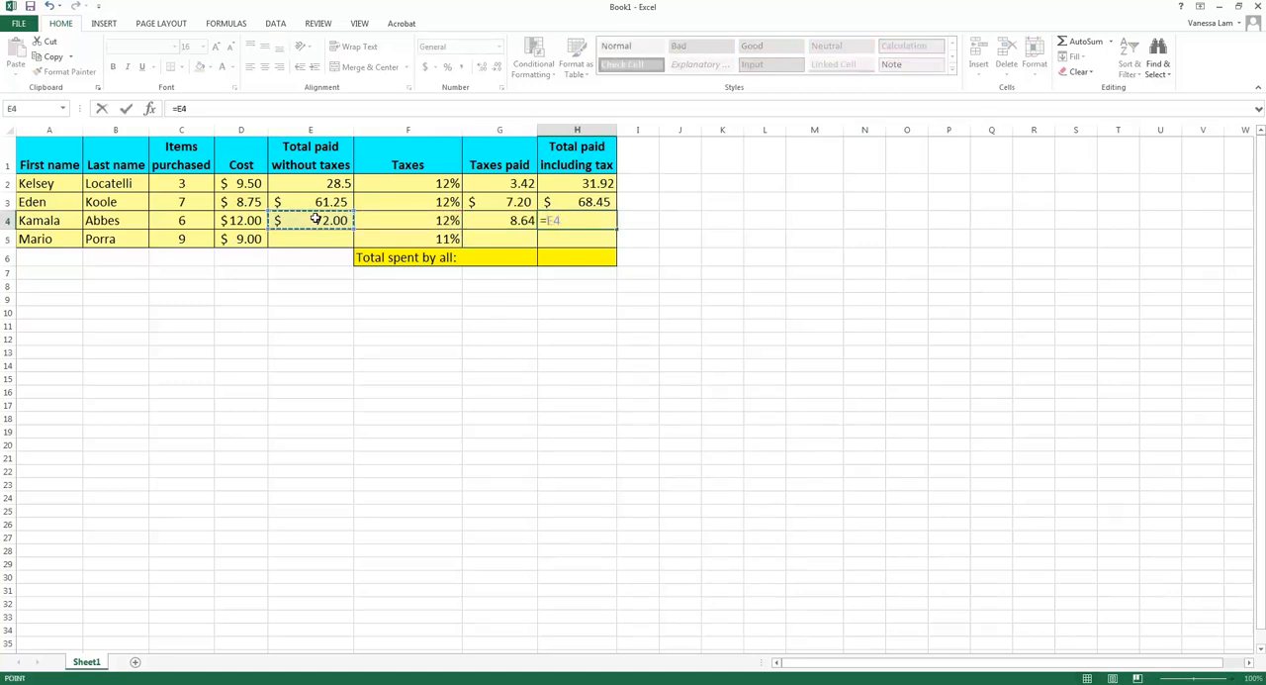
text(+)
click(482, 221)
key(Return)
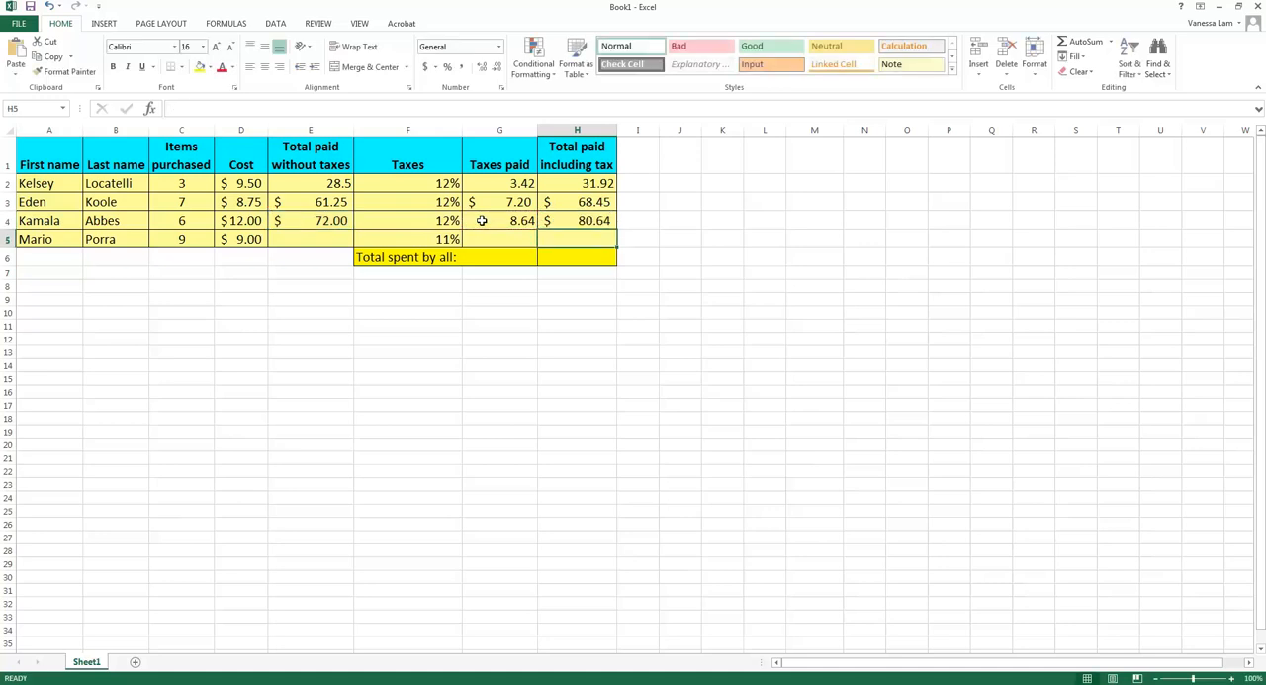
Calculate the fourth customer's total paid without taxes in cell E5 with cell references, using =C5*D5
click(315, 242)
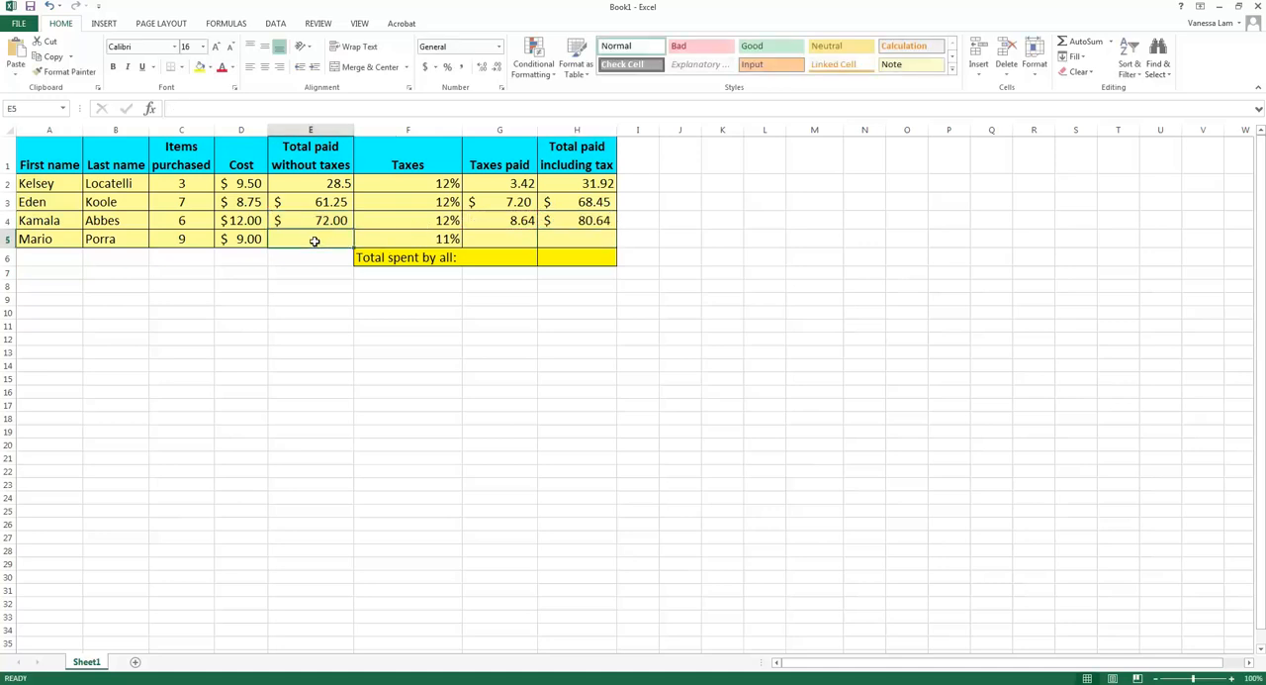
text(=)
click(201, 243)
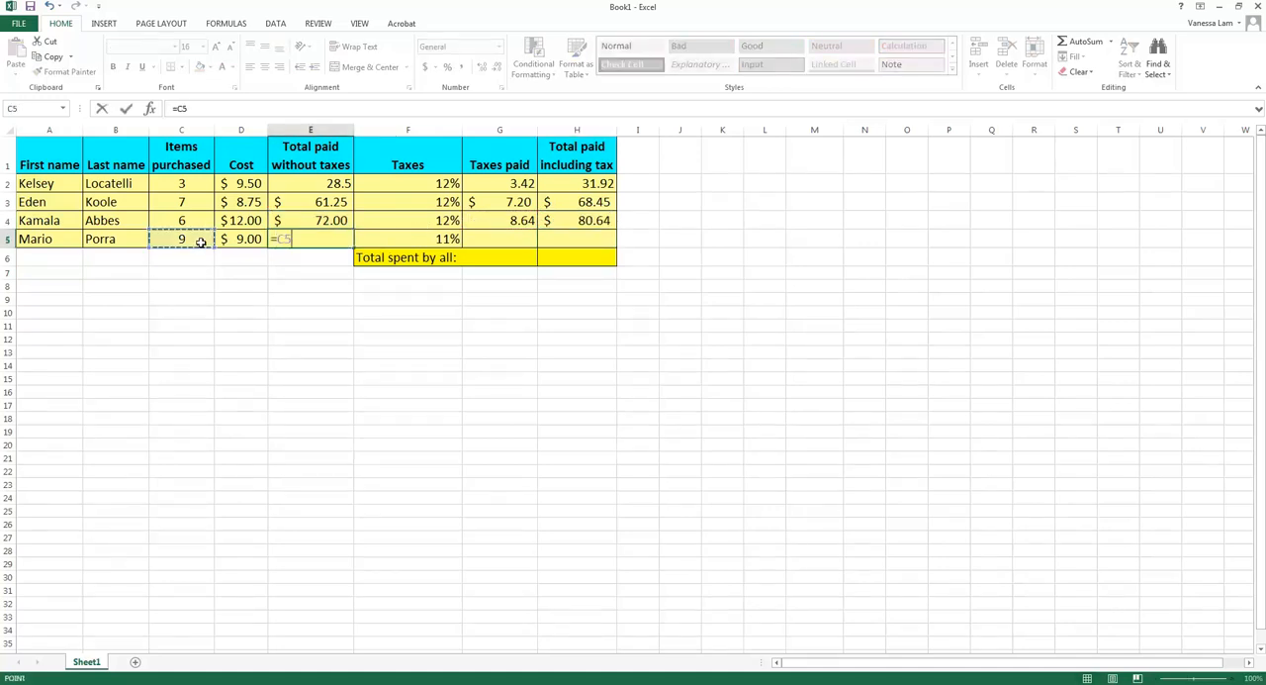
text(*)
click(248, 239)
key(Return)
Calculate the fourth customer's taxes paid in cell G5 with the formula =E5*F5
click(519, 242)
text(=)
click(326, 240)
text(*)
click(380, 241)
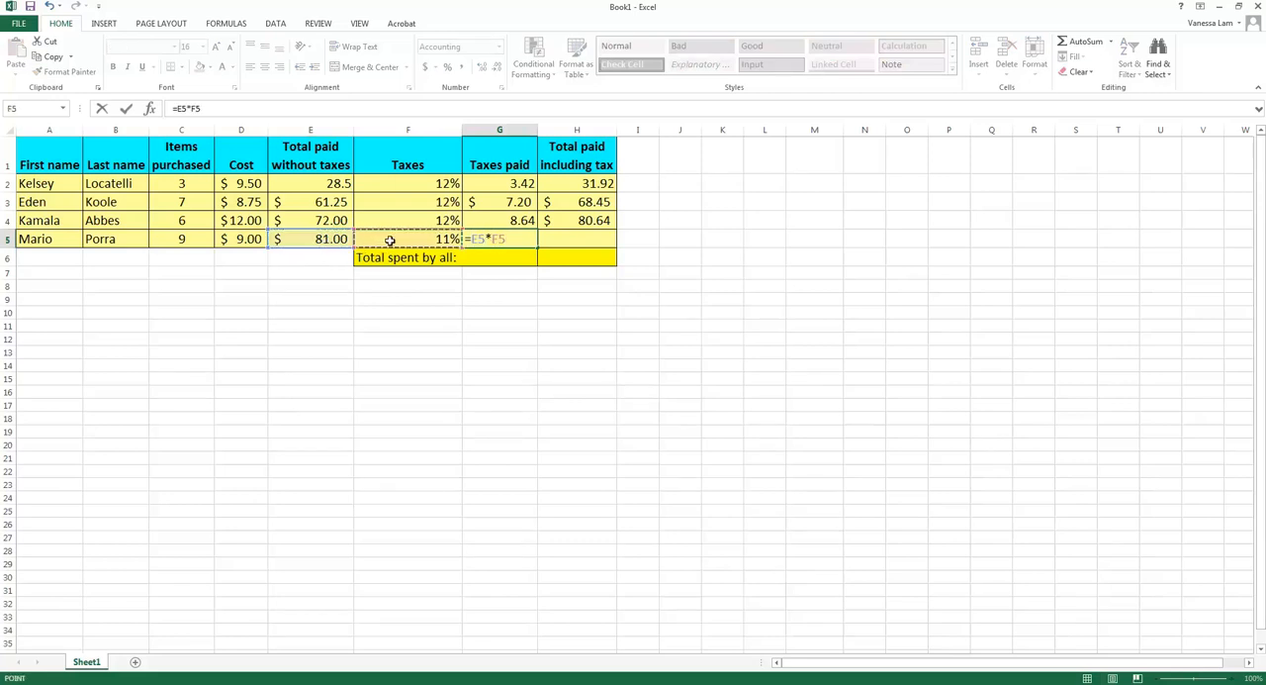
key(Return)
Calculate the fourth customer's total paid including tax in cell H5 with the formula =E5+G5
click(589, 240)
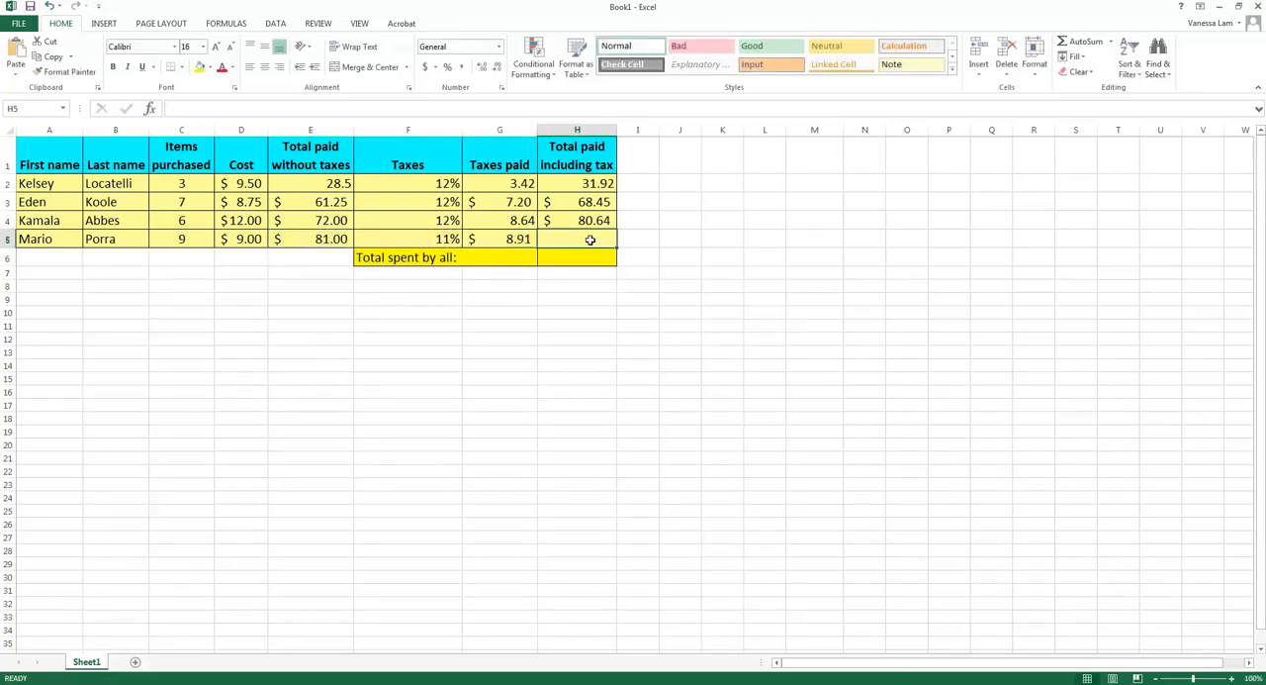
text(=)
click(327, 240)
text(+)
click(500, 240)
key(Return)
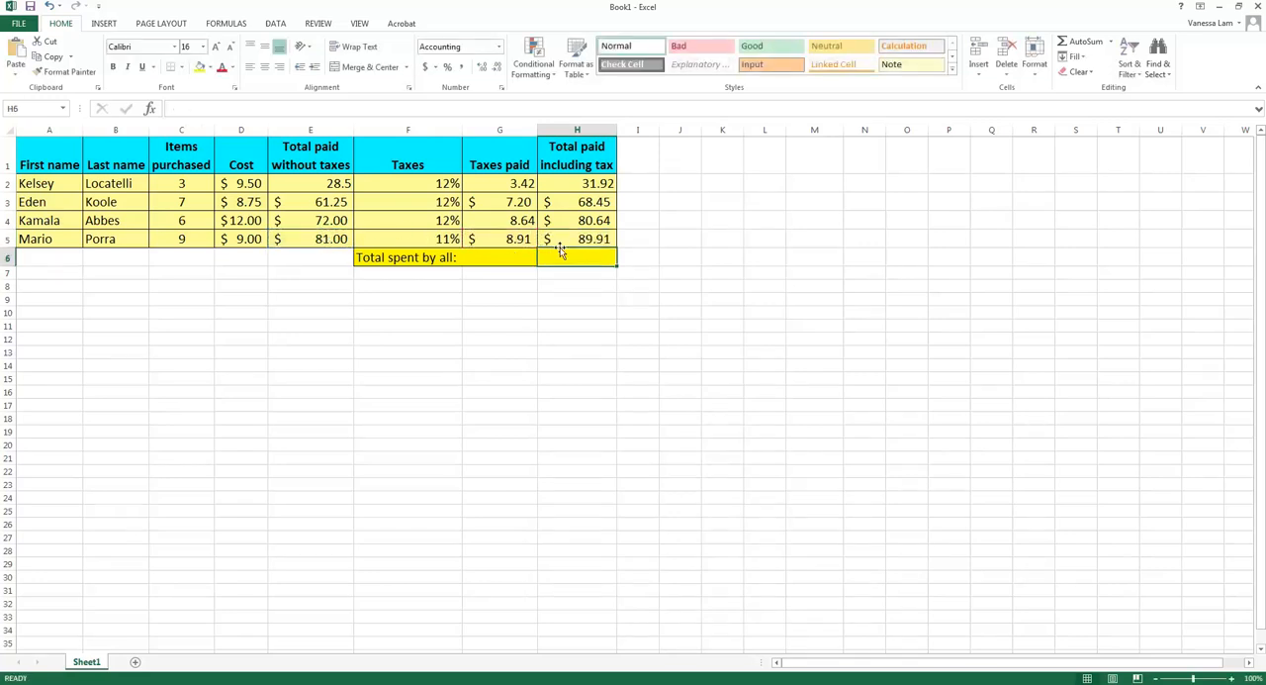
Add up all customers' totals including tax in cell H6 with =H2+H3+H4+H5+ and accept the proposed formula correction
text(=)
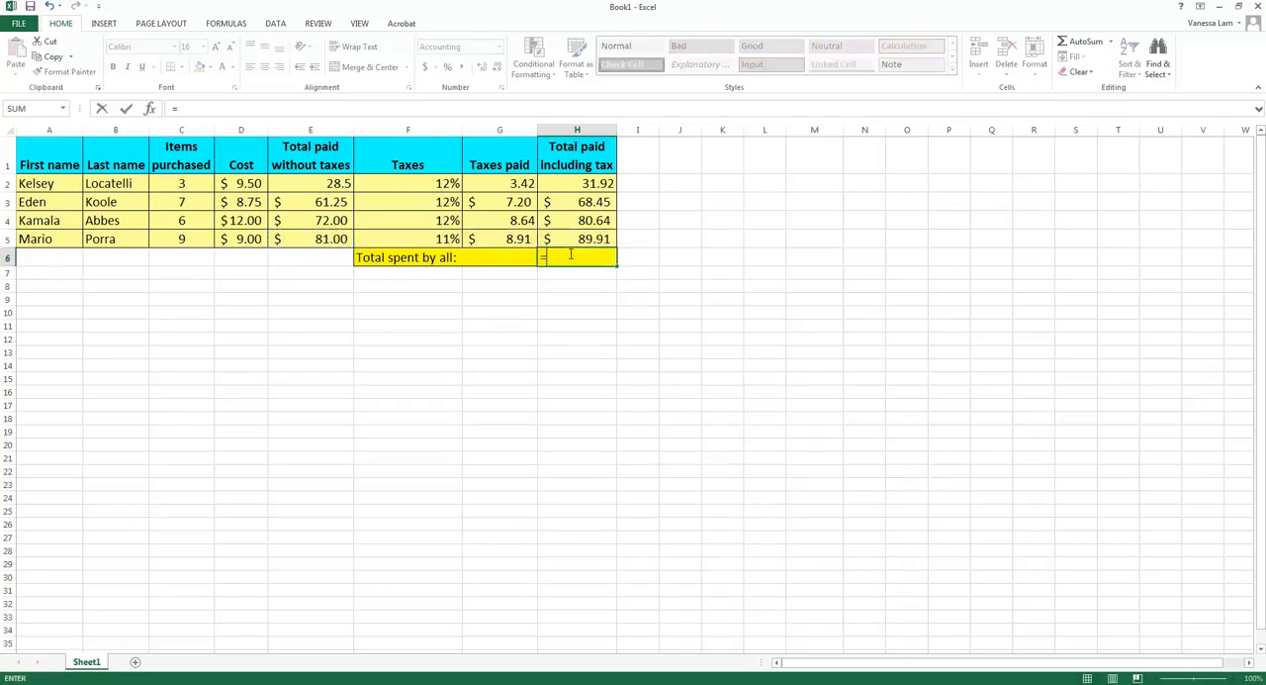
click(578, 186)
text(+)
click(588, 204)
text(+)
click(590, 222)
text(+)
click(595, 240)
text(+)
key(Return)
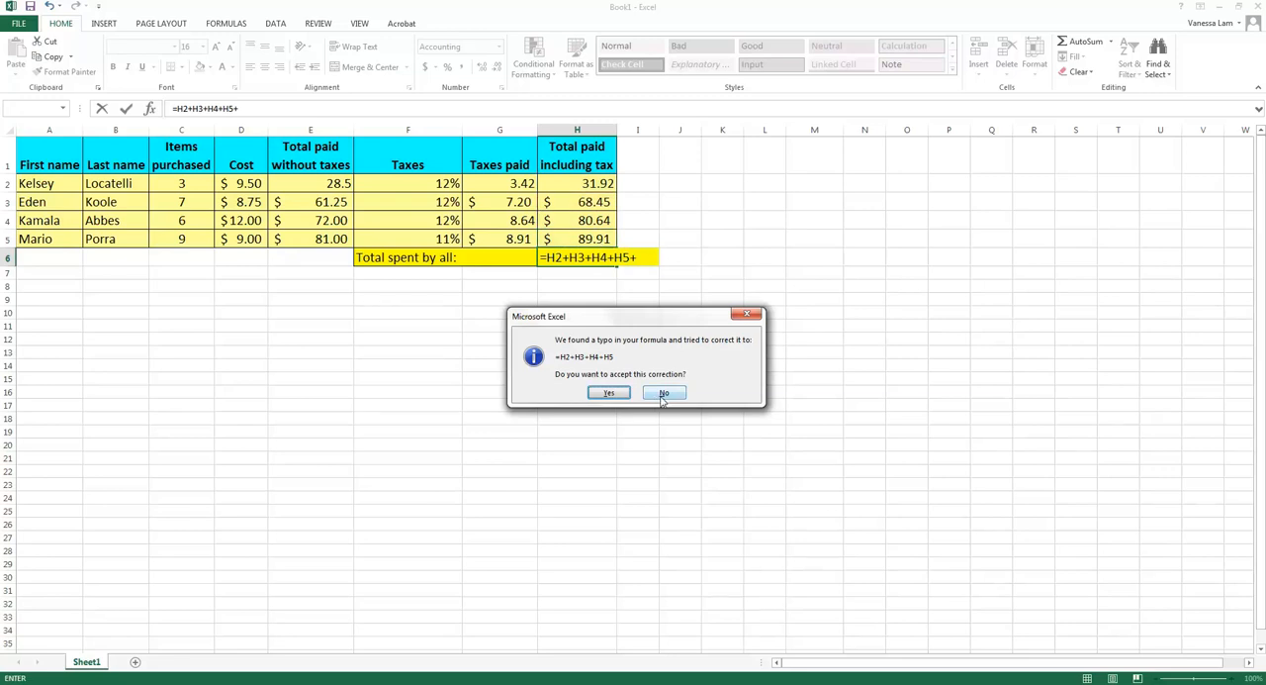
click(611, 394)
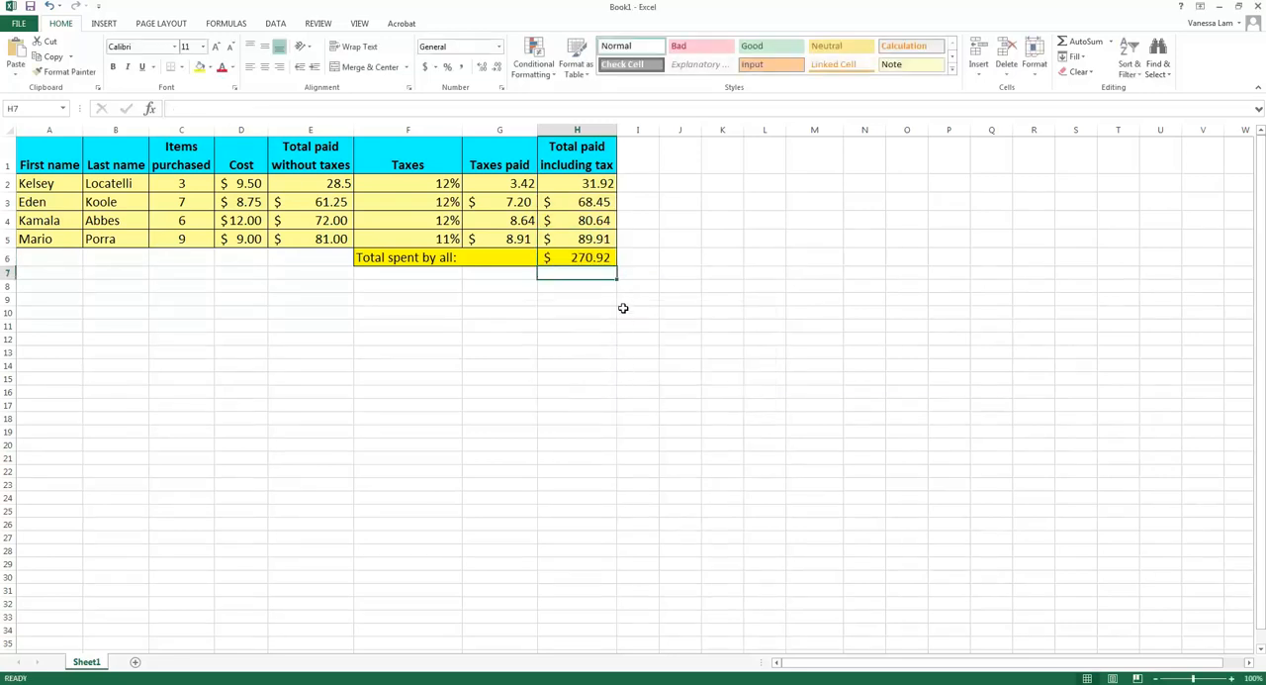
Clear the total spent by all in cell H6 and re-enter it as =H2+H3+H4+H5
click(598, 260)
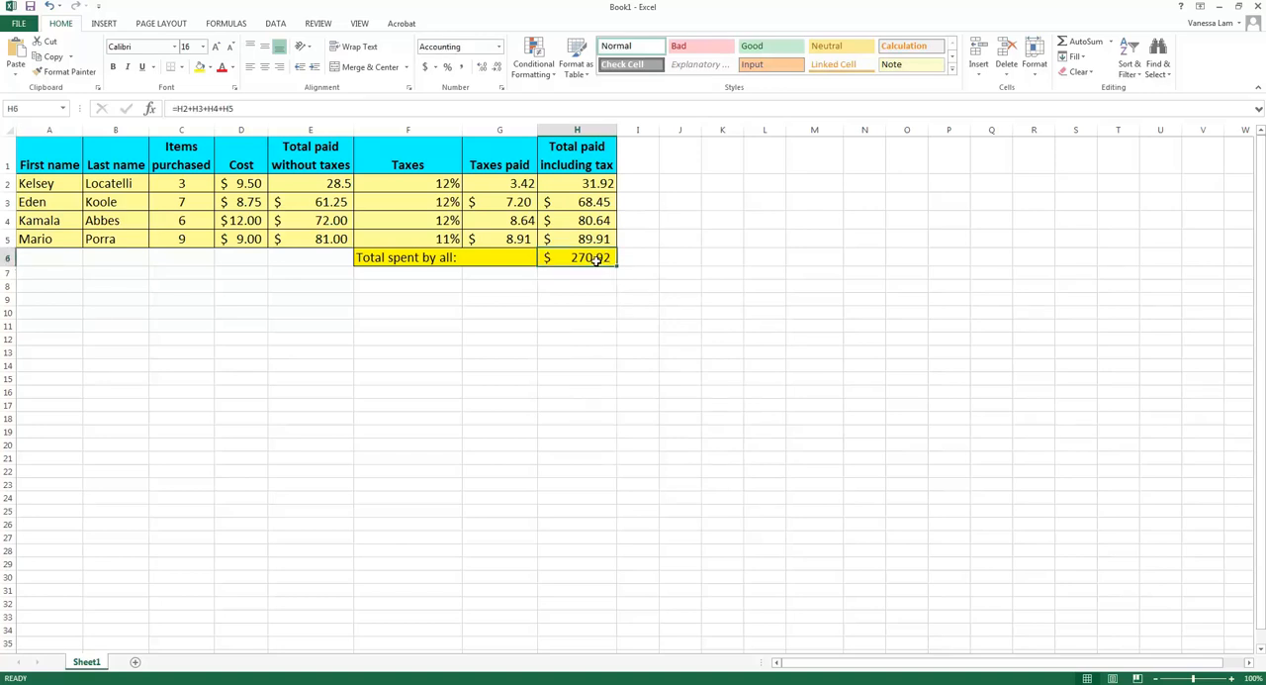
key(Delete)
text(=)
click(581, 183)
text(+)
click(581, 205)
text(+)
click(582, 219)
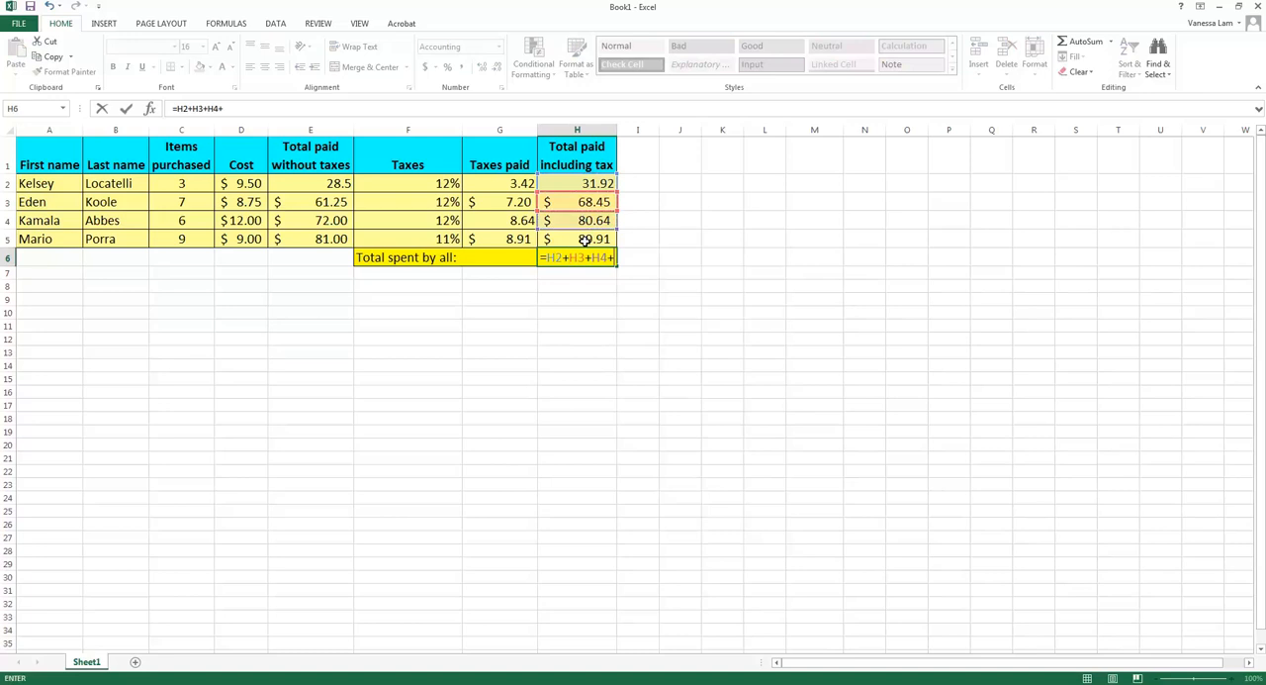
text(+)
click(585, 239)
key(Return)
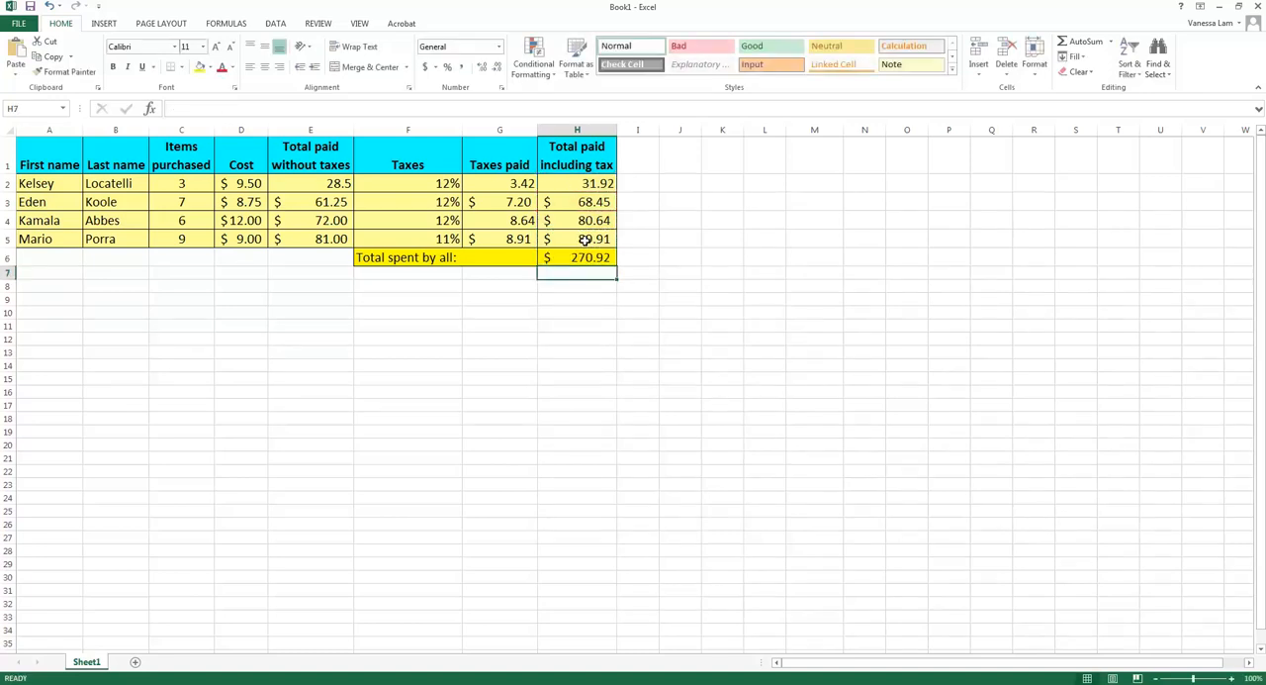